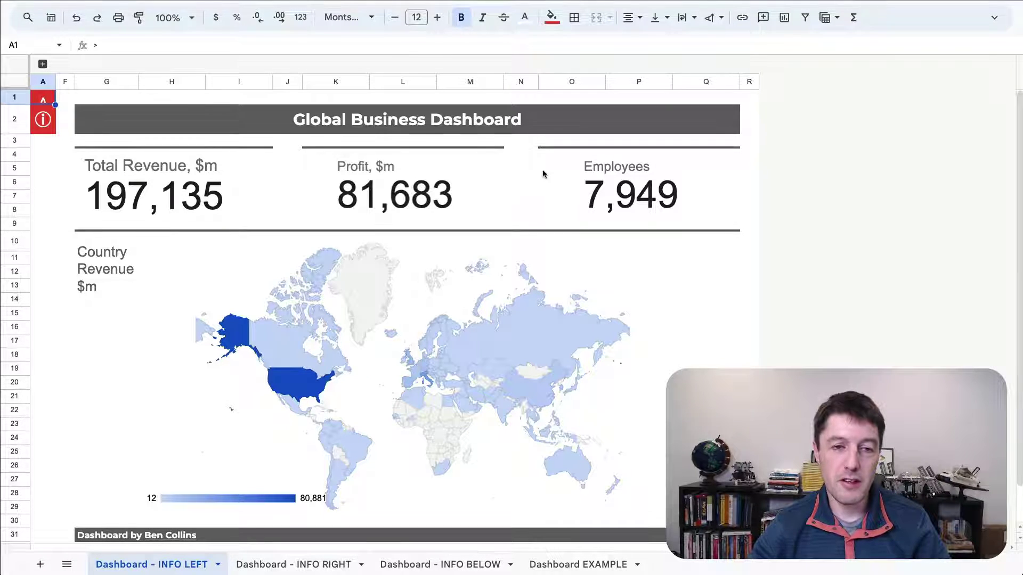
- Expand and collapse the Dashboard Info sidebar in columns B–E, then click the map chart and R16
left_click(67, 209)
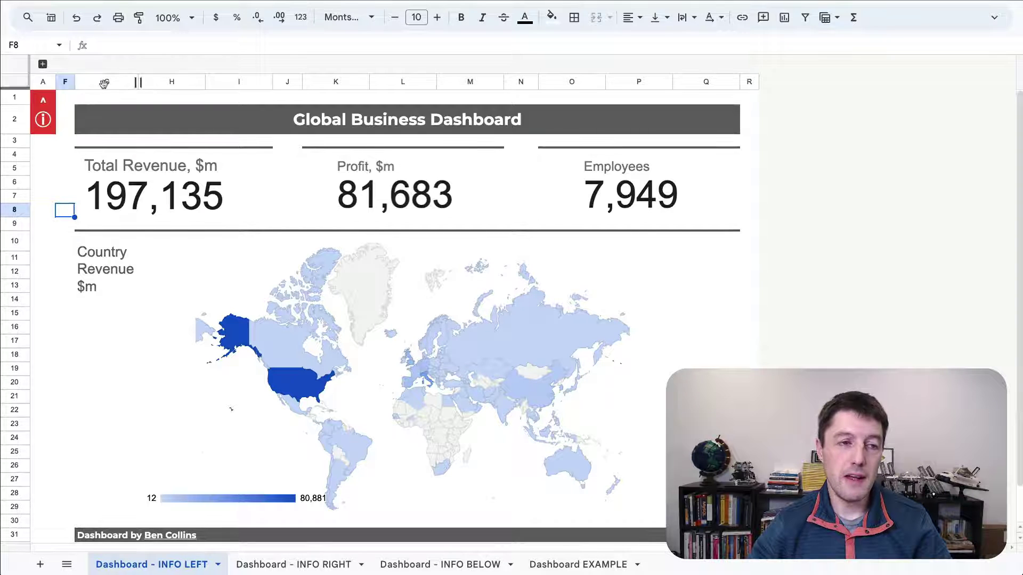
left_click(43, 64)
left_click(91, 104)
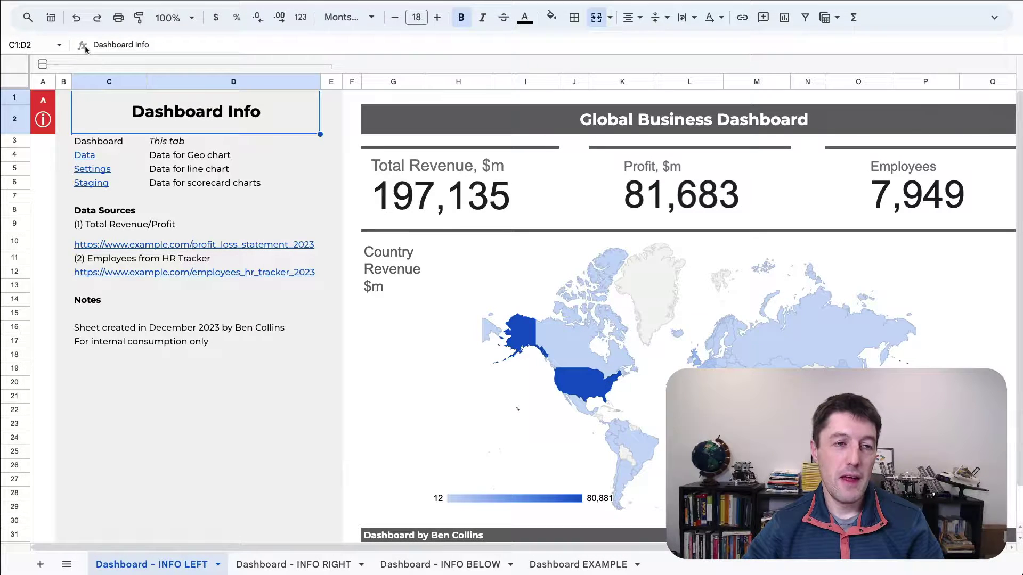
left_click(42, 64)
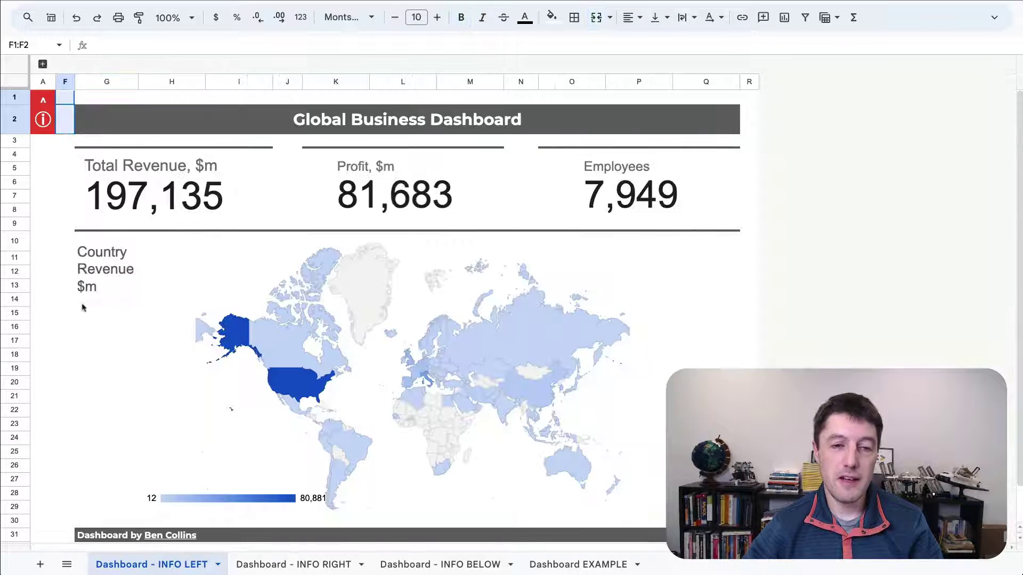
left_click(530, 297)
left_click(746, 329)
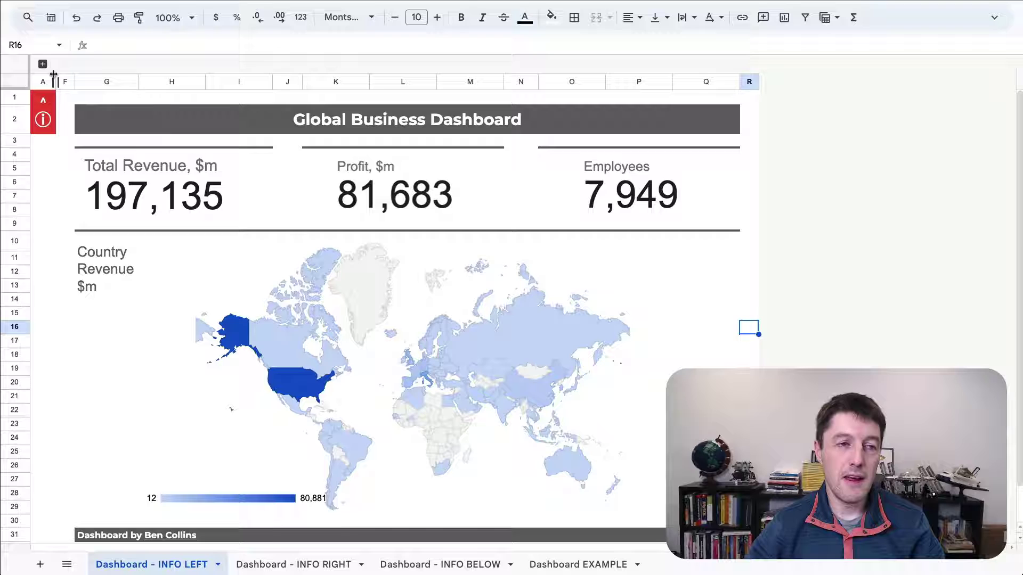
- Reopen the sidebar and inspect its title, cell D4 and the data sources in C9:C12
left_click(43, 64)
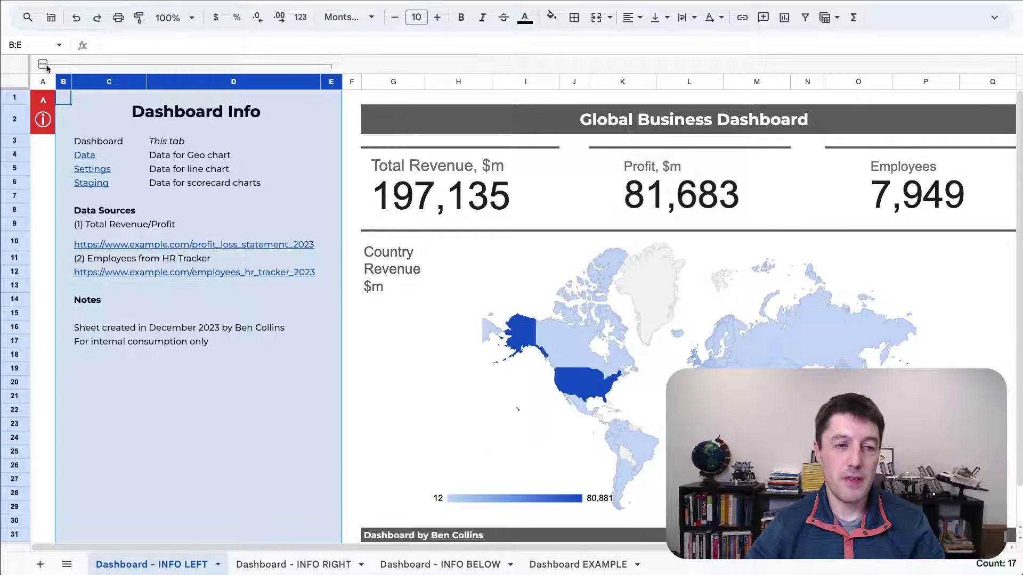
left_click(160, 118)
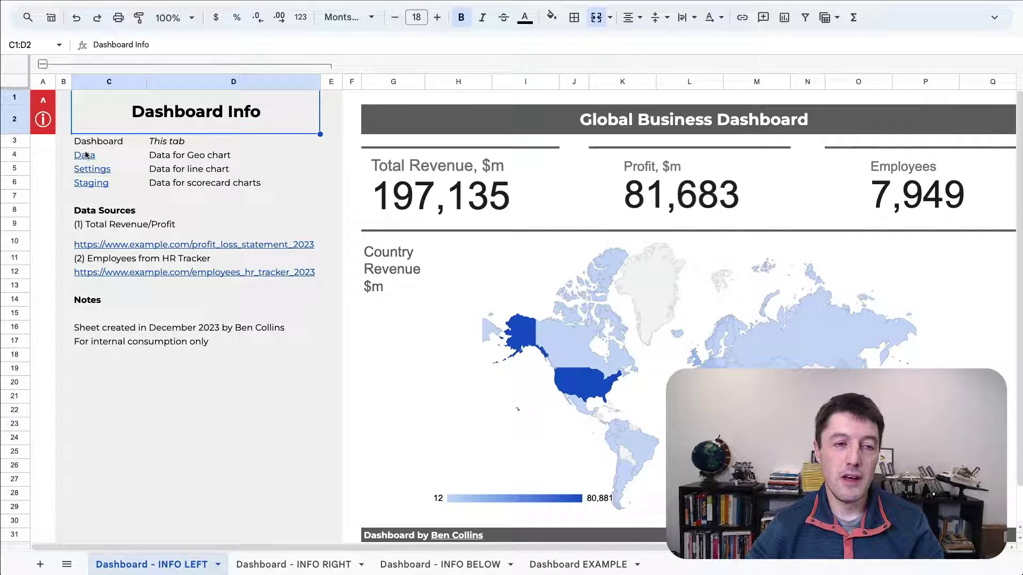
mouse_move(93, 180)
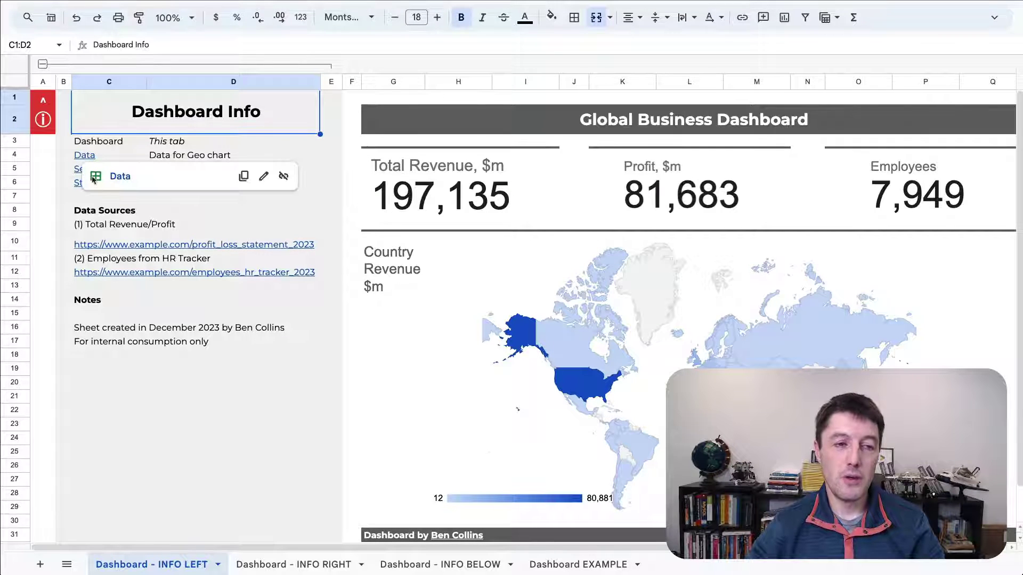
left_click(187, 153)
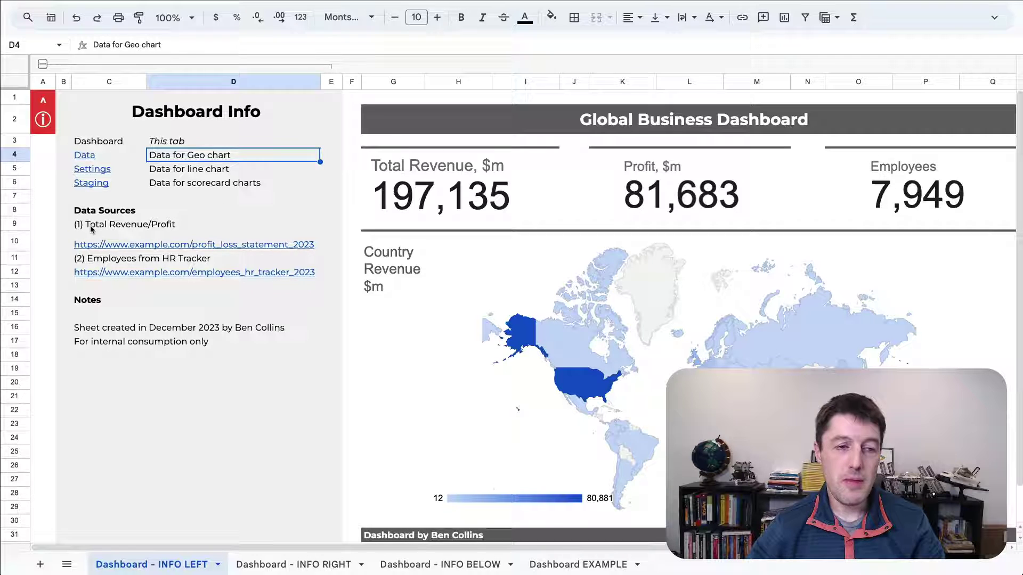
left_click_drag(85, 224, 151, 266)
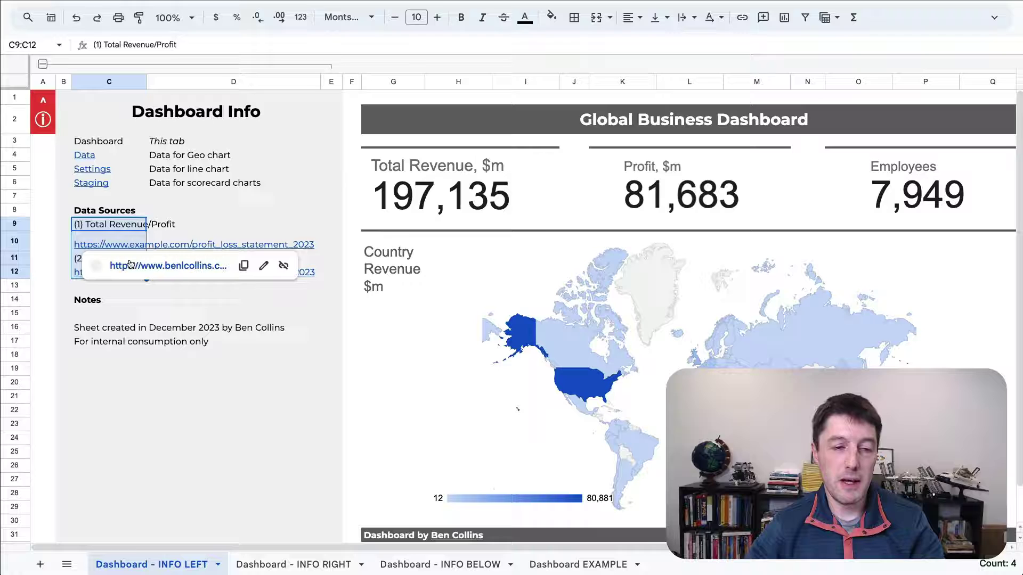
- Inspect the notes in C16:C17, then collapse the sidebar with Alt+Shift+Up and select column F
left_click(66, 329)
left_click(115, 328)
left_click_drag(115, 329, 117, 341)
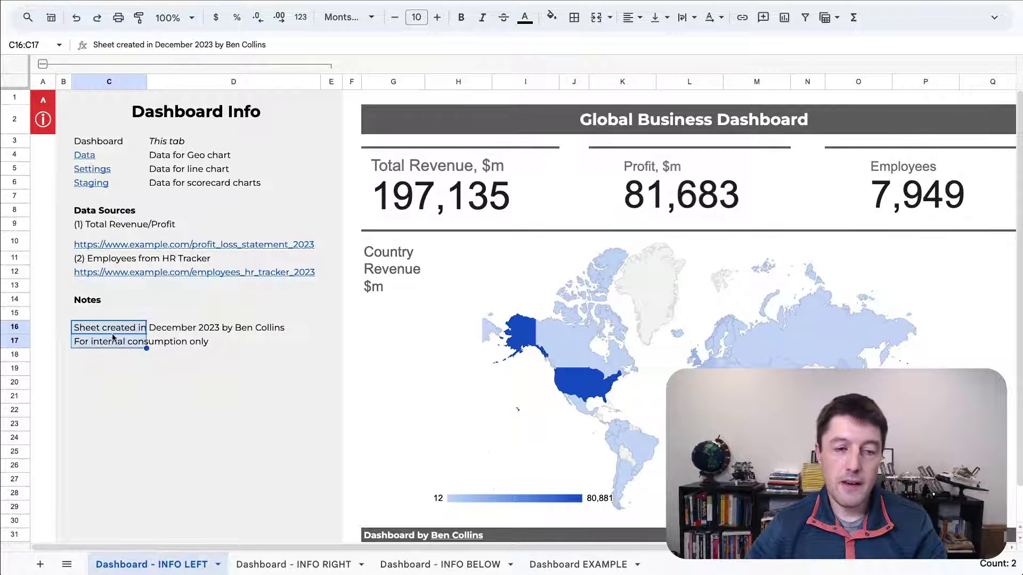
left_click(164, 372)
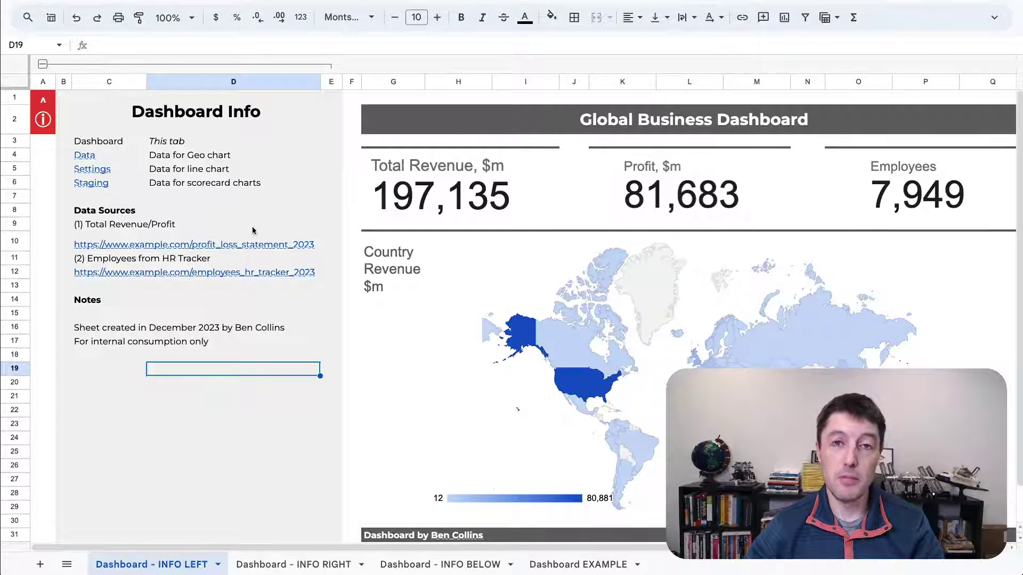
key("alt+shift+Up")
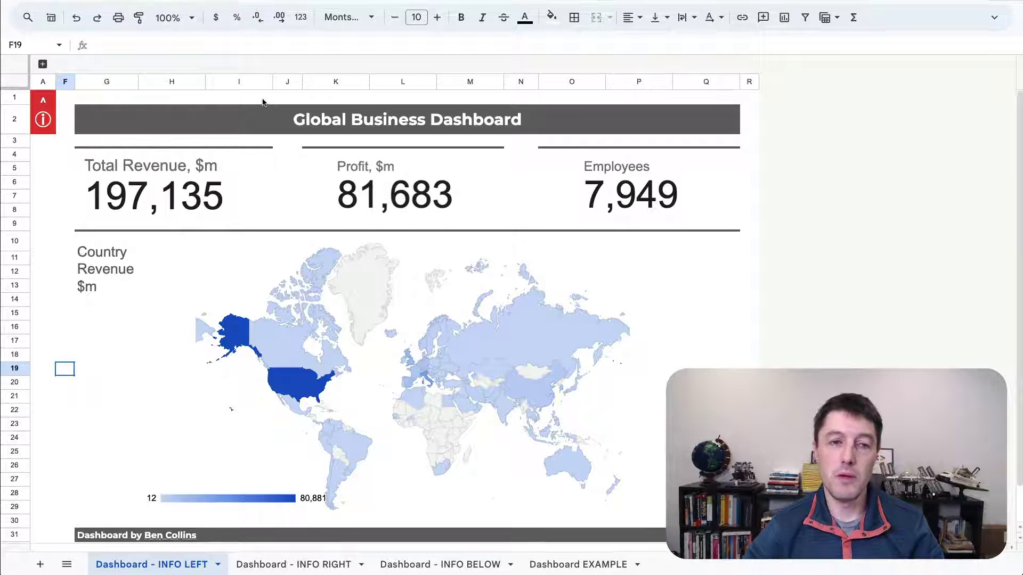
left_click(65, 82)
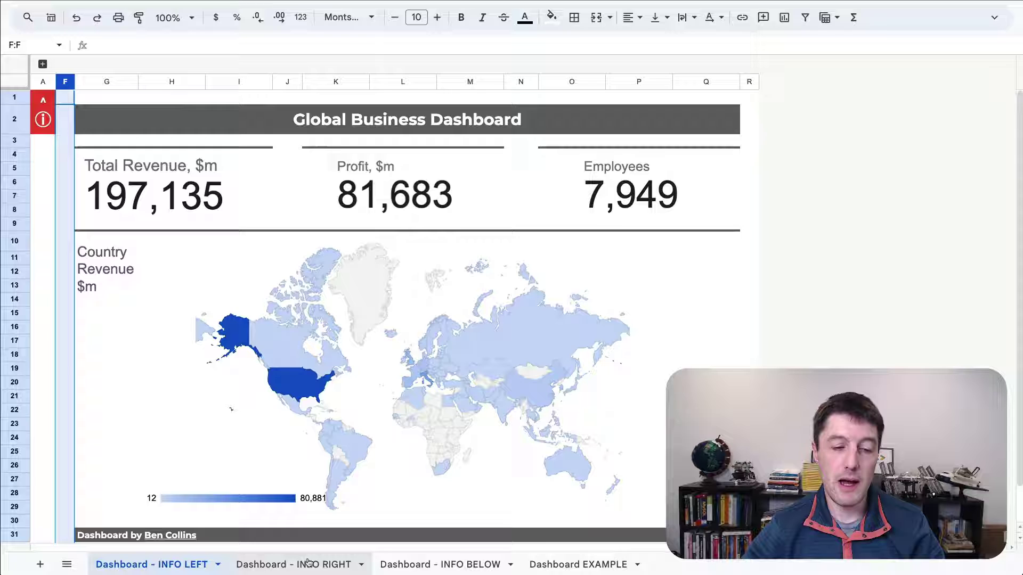
- On the Dashboard - INFO RIGHT sheet, expand and re-collapse the O–Q panel, then select column N
left_click(308, 564)
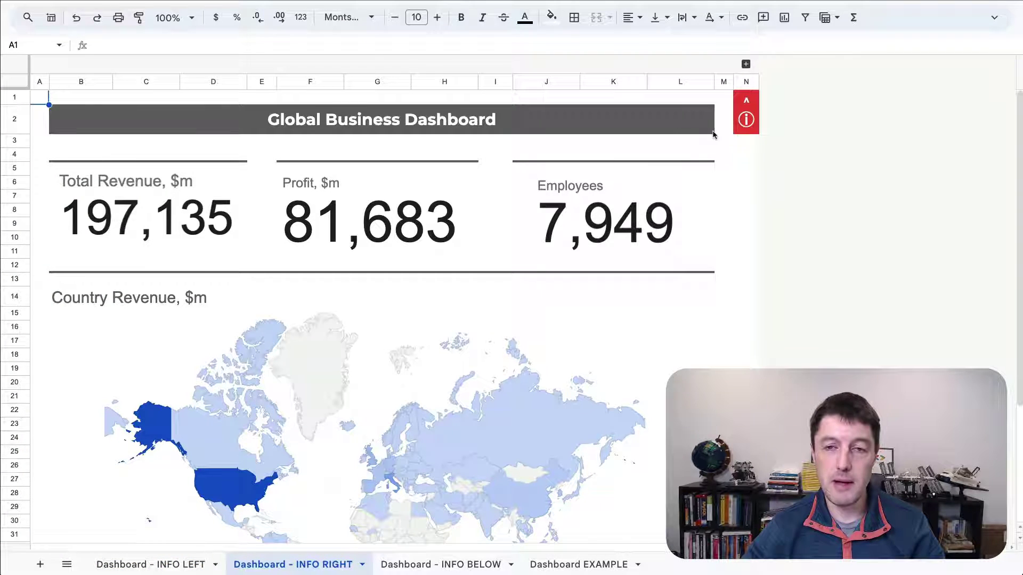
left_click(745, 64)
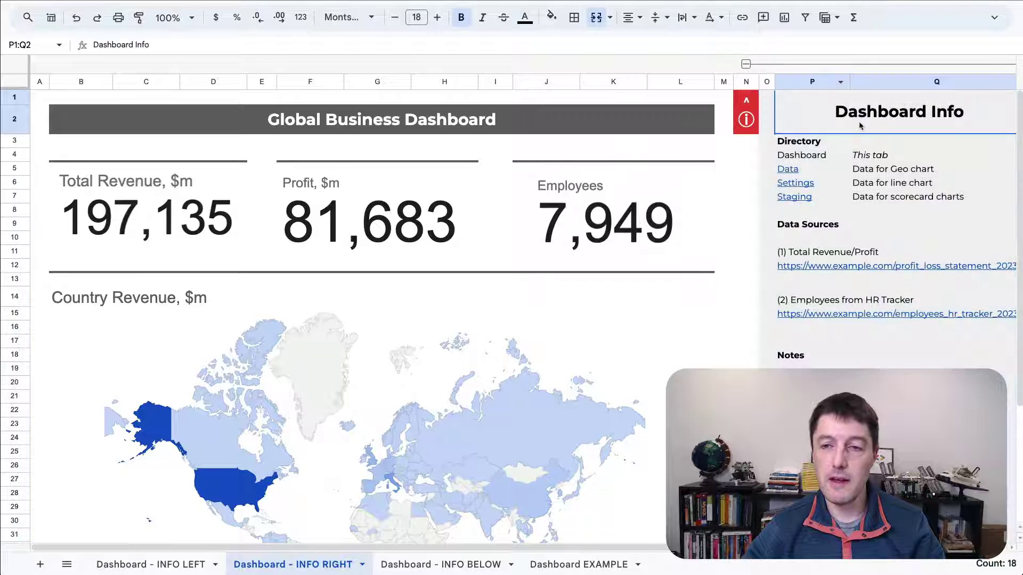
left_click(746, 64)
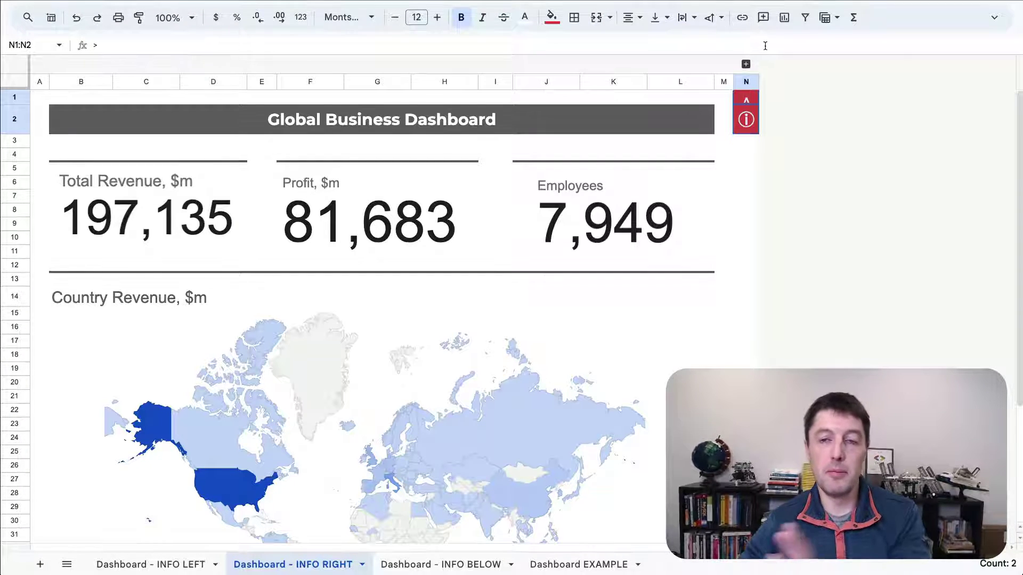
left_click(746, 82)
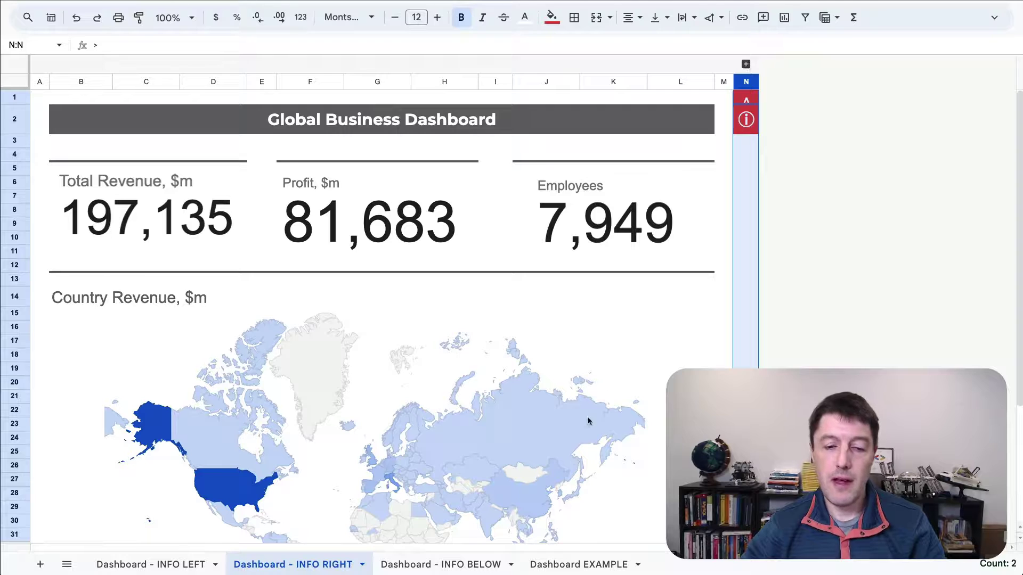
- On the Dashboard - INFO BELOW sheet, expand and then collapse the Dashboard Info rows 41–62 below row 40
left_click(476, 565)
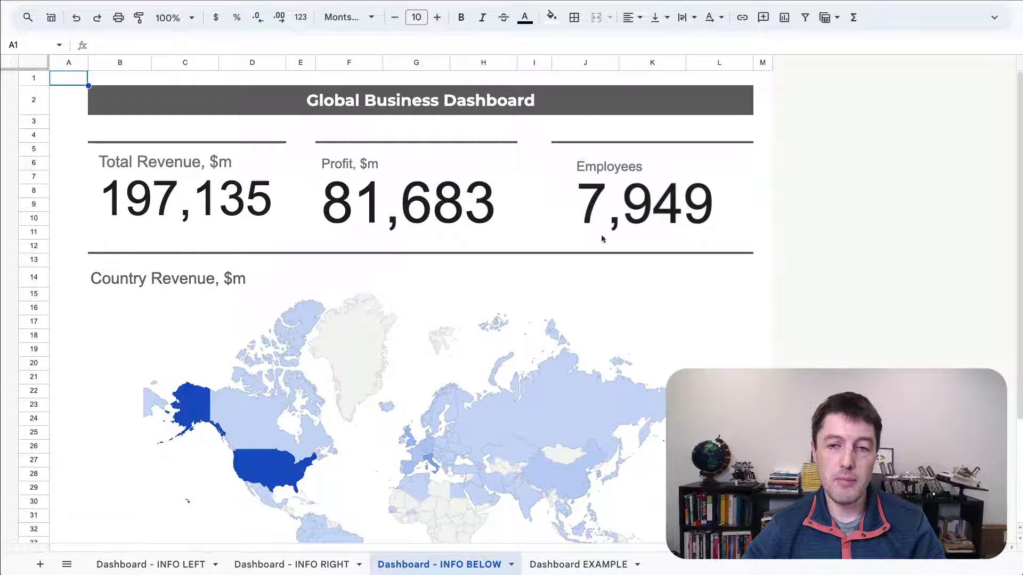
scroll(300, 262, "down", 3)
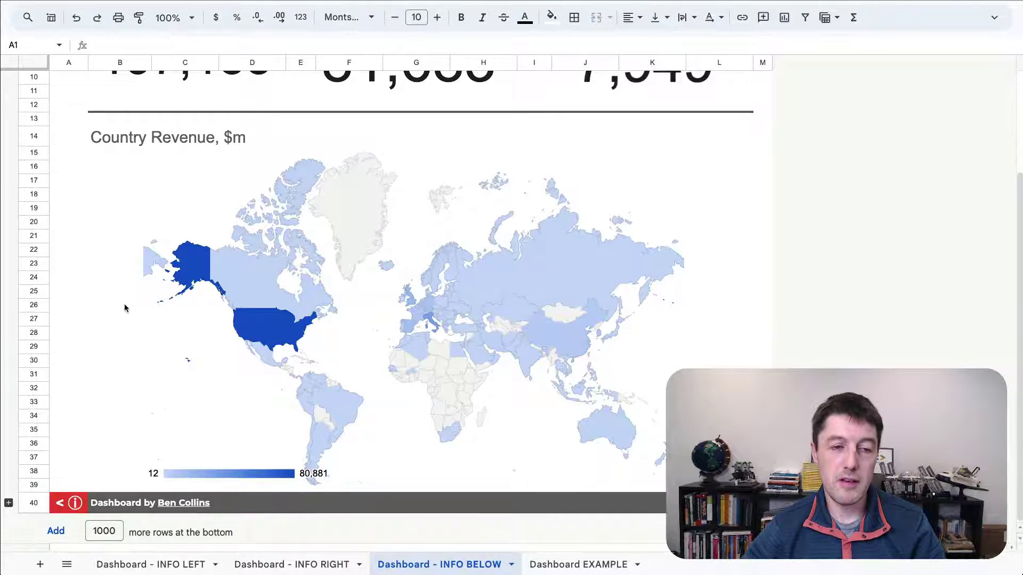
scroll(124, 303, "up", 3)
scroll(163, 267, "down", 3)
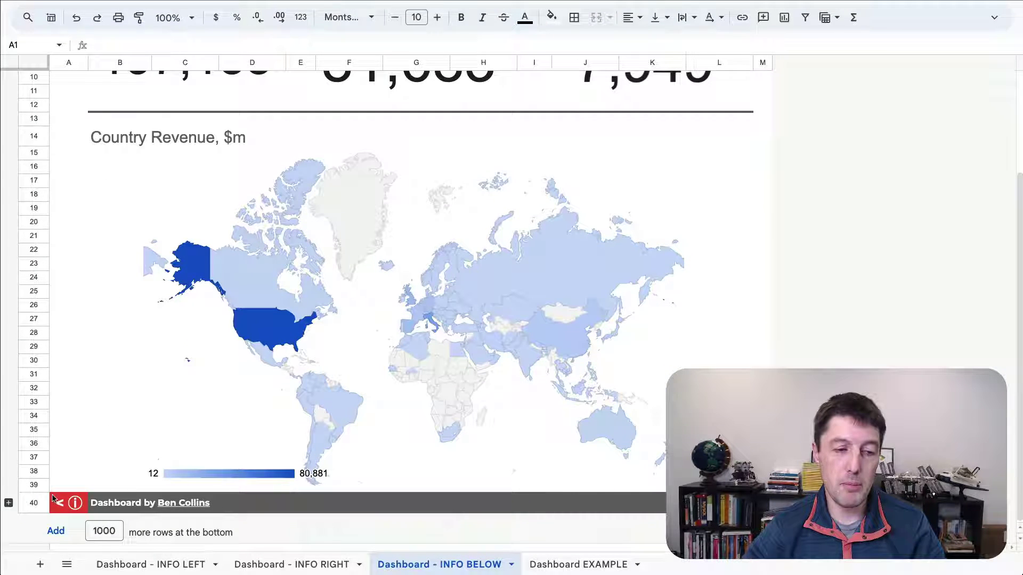
left_click(9, 504)
scroll(137, 420, "down", 5)
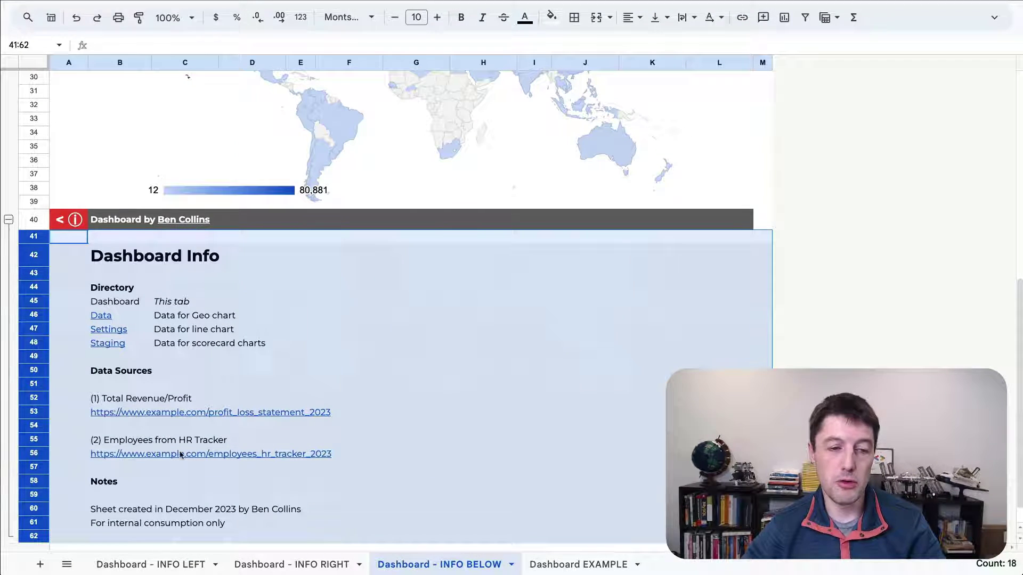
left_click(9, 219)
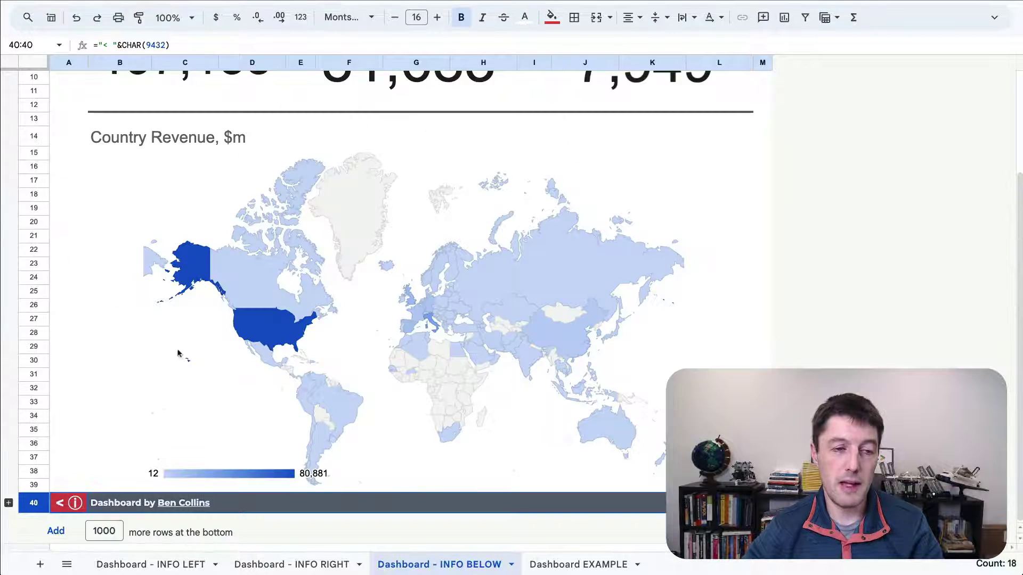
scroll(208, 441, "up", 3)
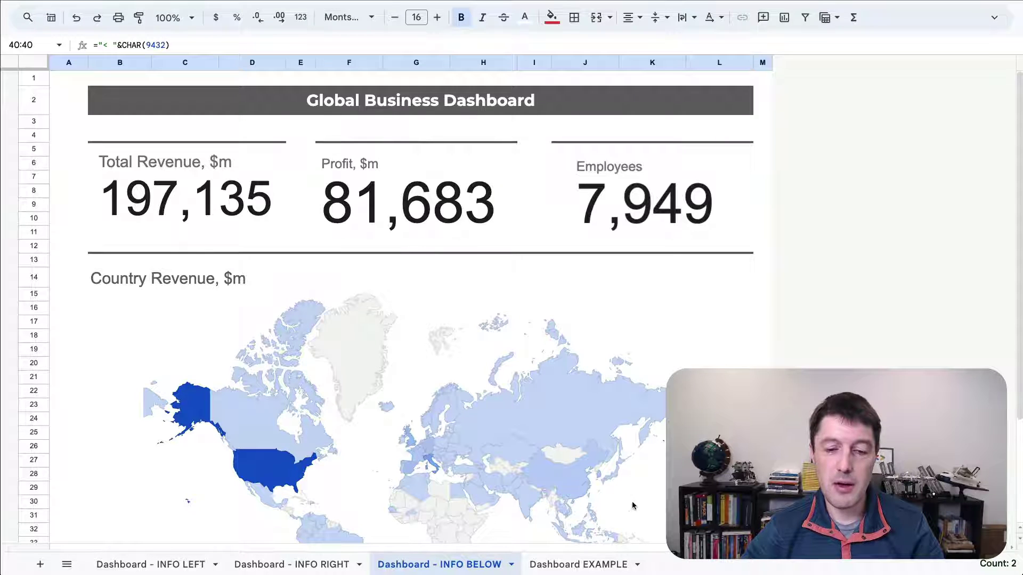
- On the Dashboard EXAMPLE sheet, insert five blank columns left of the dashboard
left_click(589, 566)
scroll(514, 222, "down", 3)
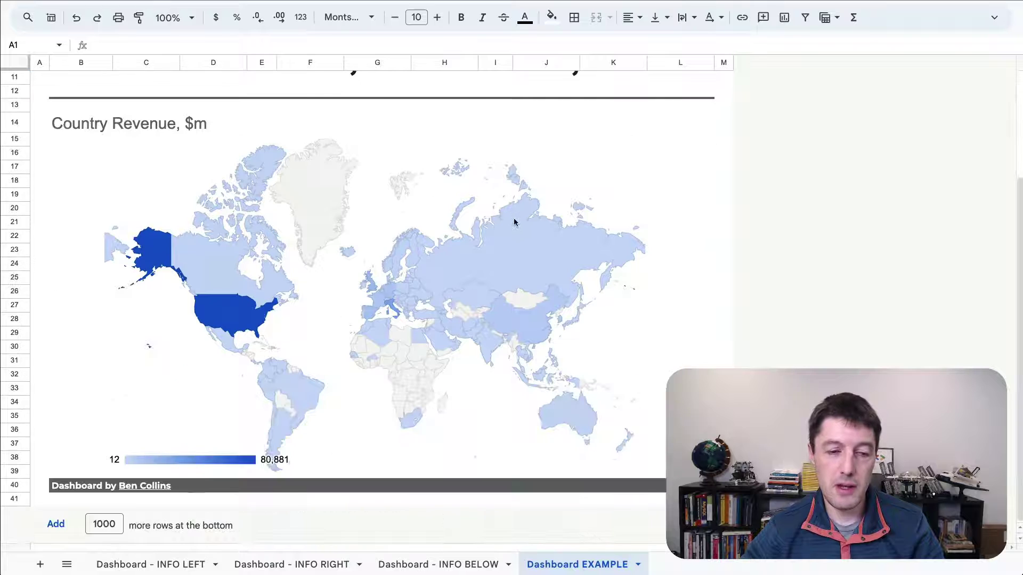
scroll(511, 220, "up", 3)
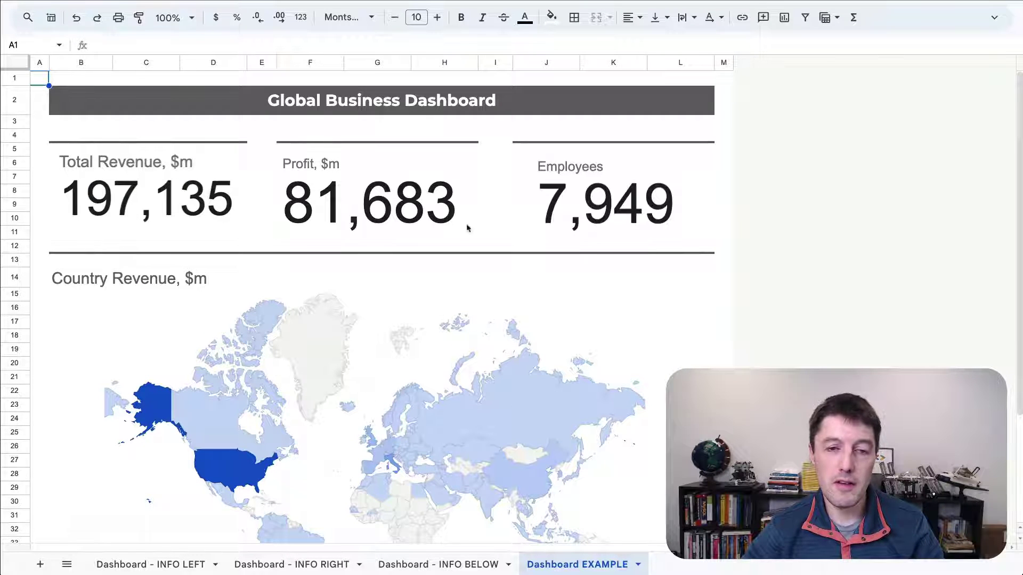
scroll(468, 221, "down", 2)
scroll(467, 211, "down", 1)
scroll(466, 208, "up", 5)
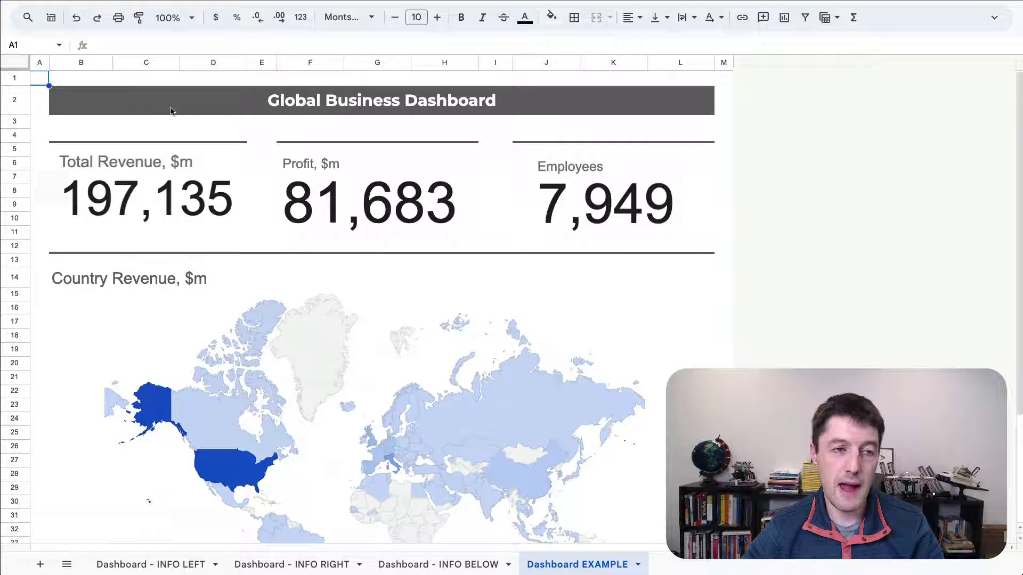
left_click(41, 62)
left_click_drag(42, 62, 262, 62)
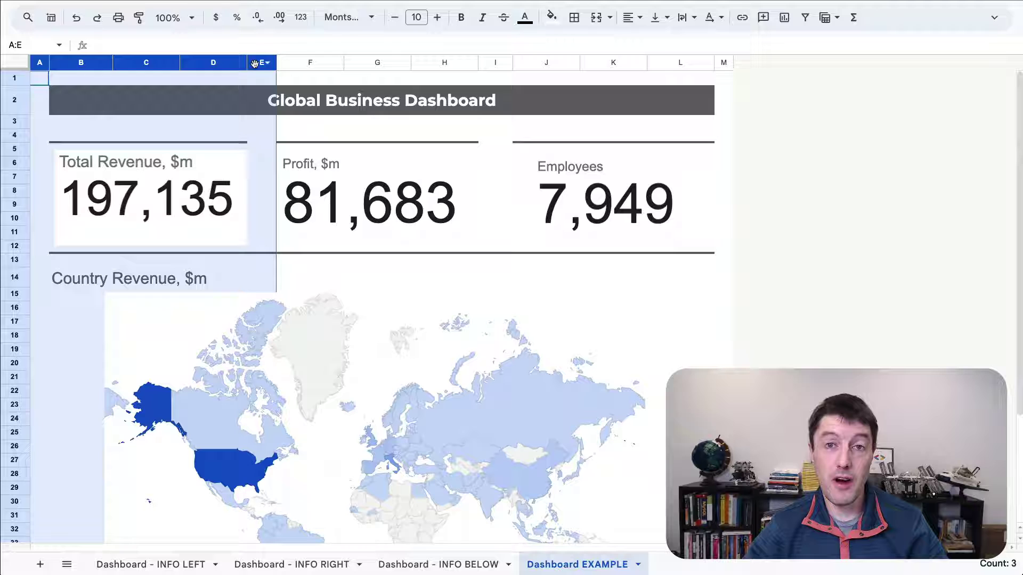
right_click(177, 82)
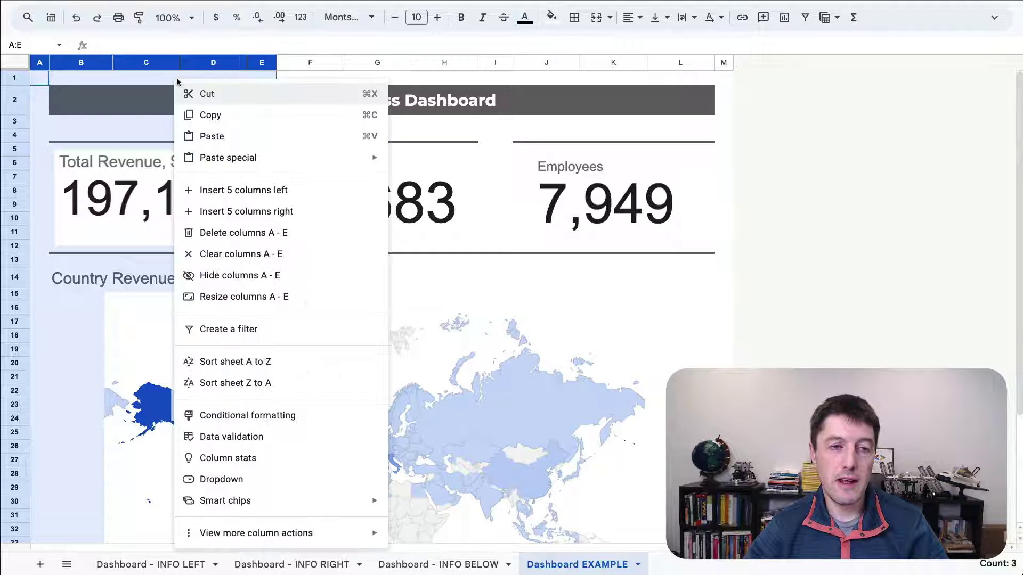
left_click(301, 198)
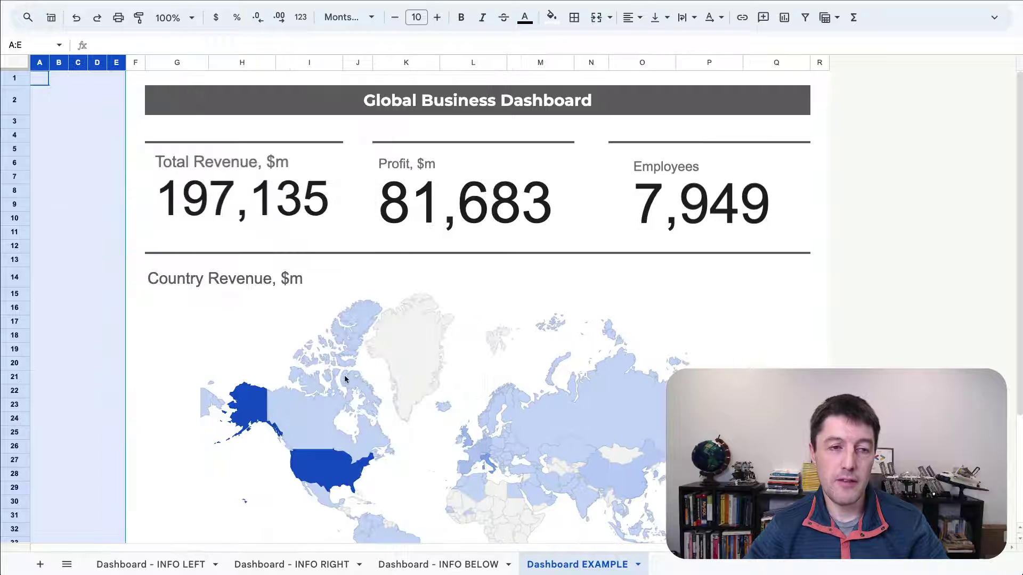
- Widen columns C and D together, then select columns B through E
left_click(61, 77)
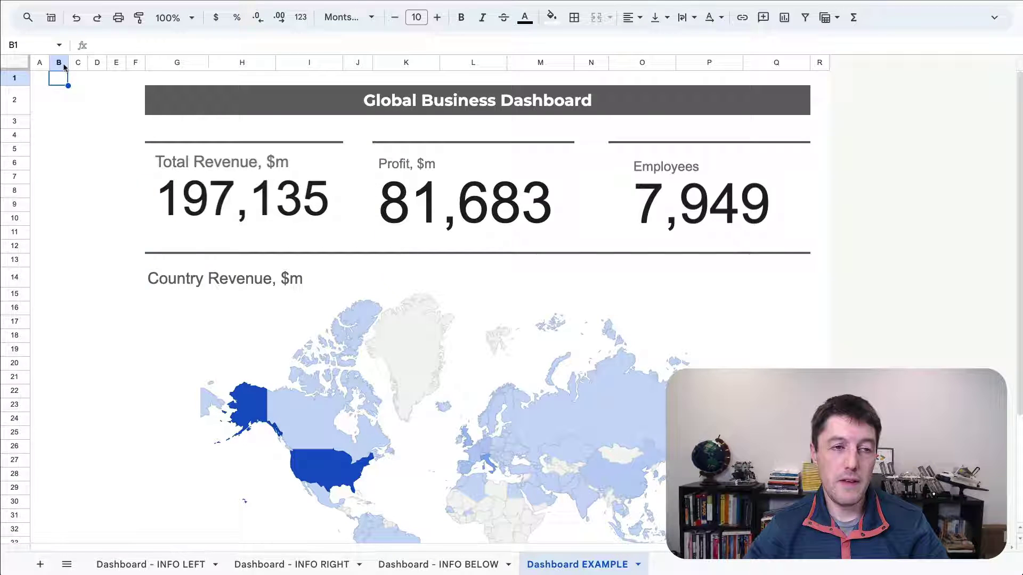
left_click_drag(58, 62, 145, 63)
left_click(78, 77)
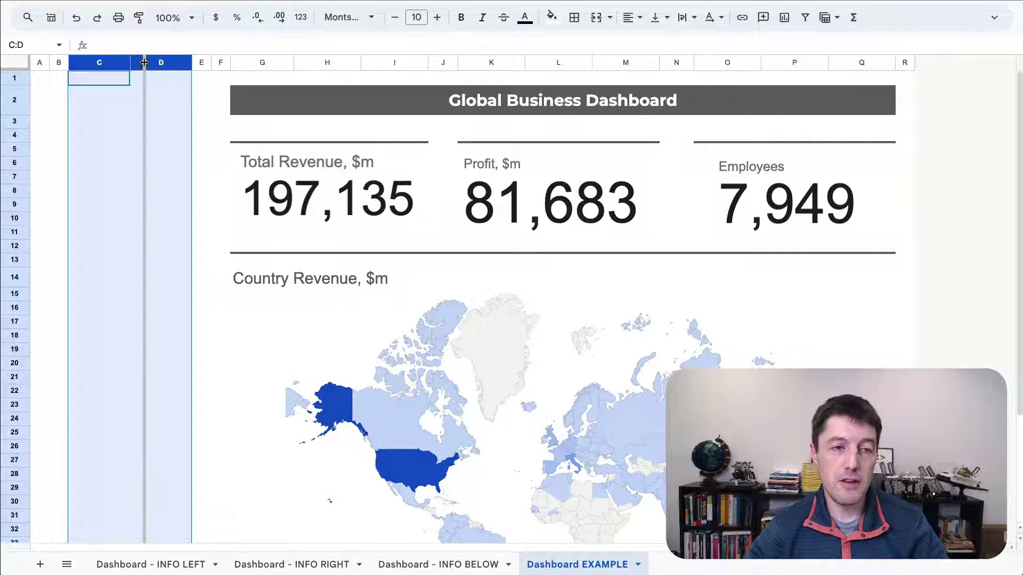
left_click(187, 202)
left_click_drag(59, 62, 235, 66)
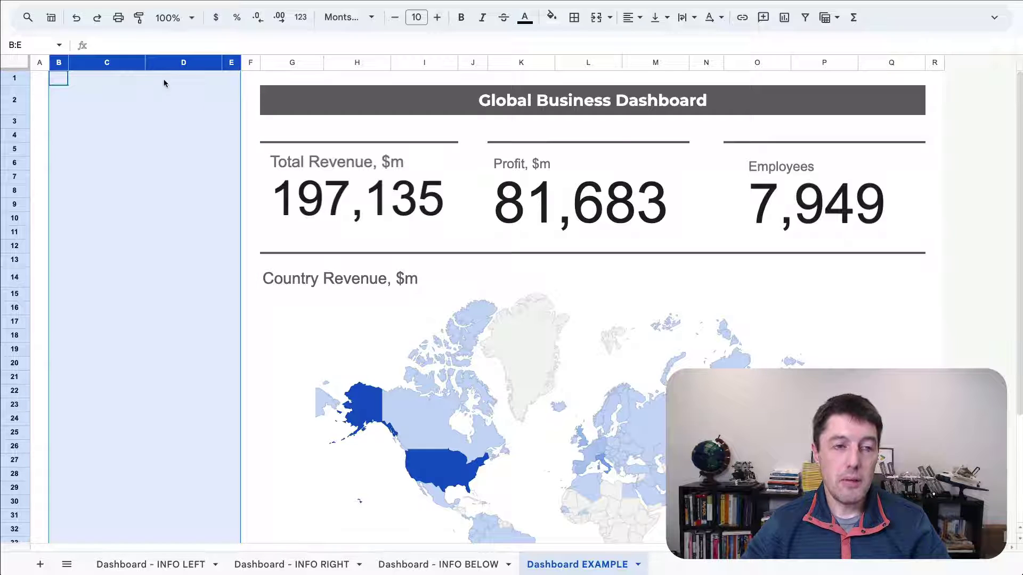
- Fill columns B–E with light grey
left_click(559, 20)
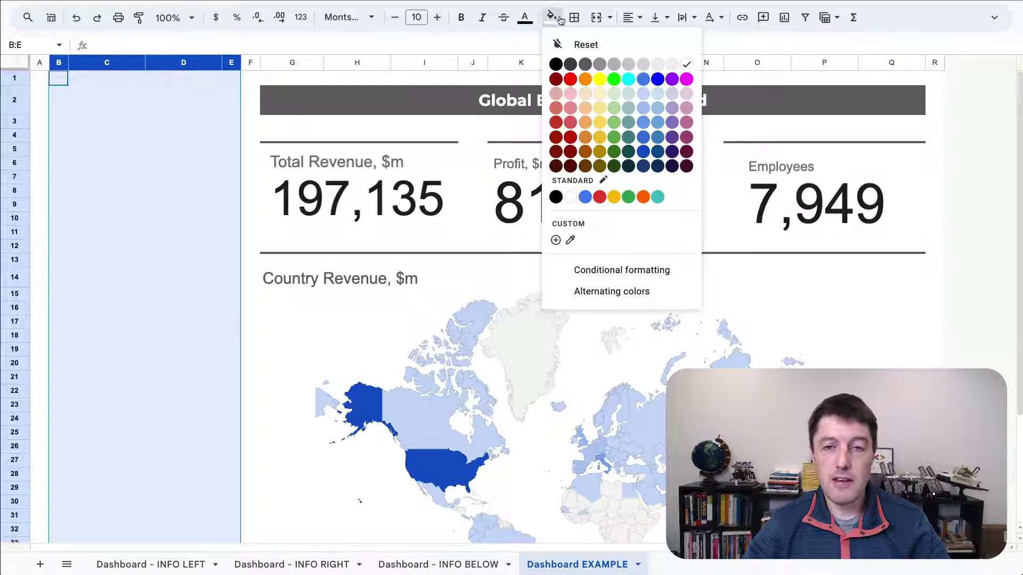
left_click(673, 65)
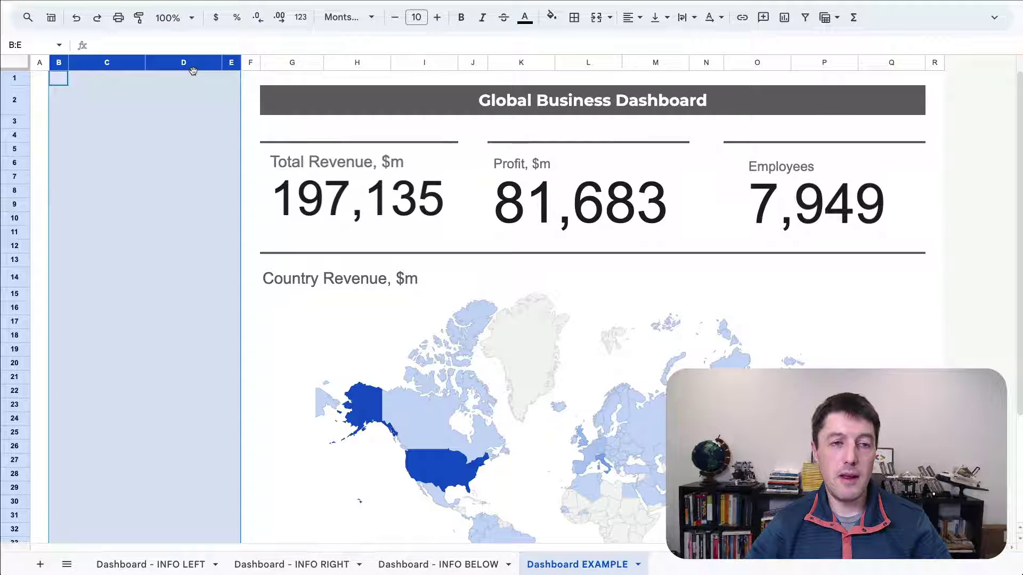
right_click(101, 92)
mouse_move(271, 546)
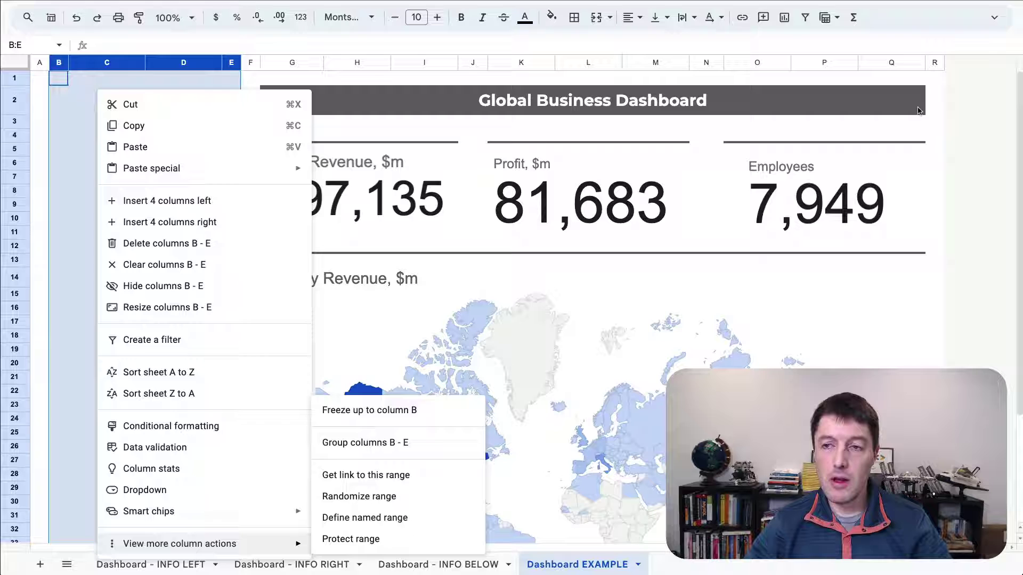
left_click(994, 17)
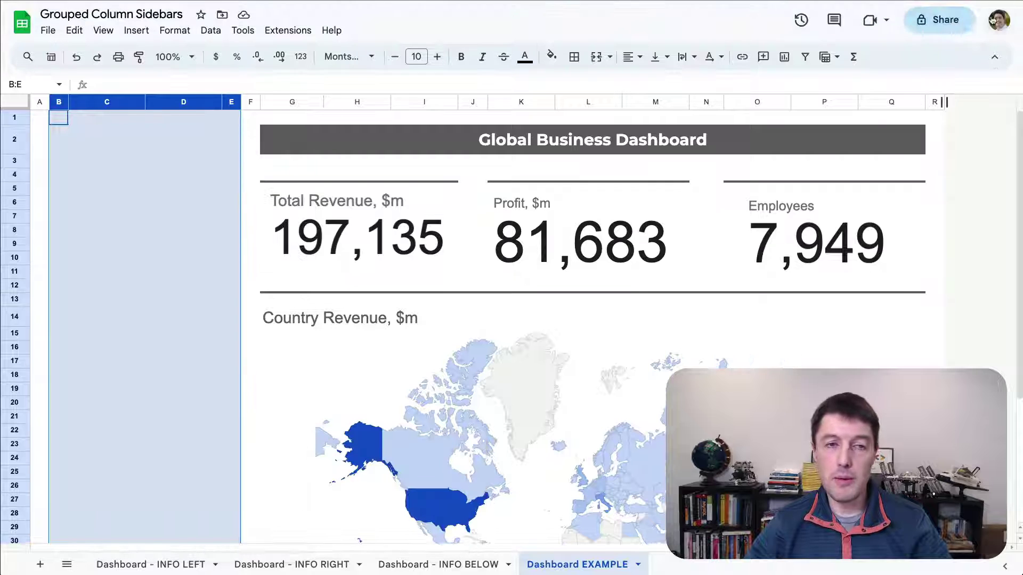
- Group columns B–E via View > Group and test collapsing and expanding the group
left_click(105, 32)
mouse_move(144, 102)
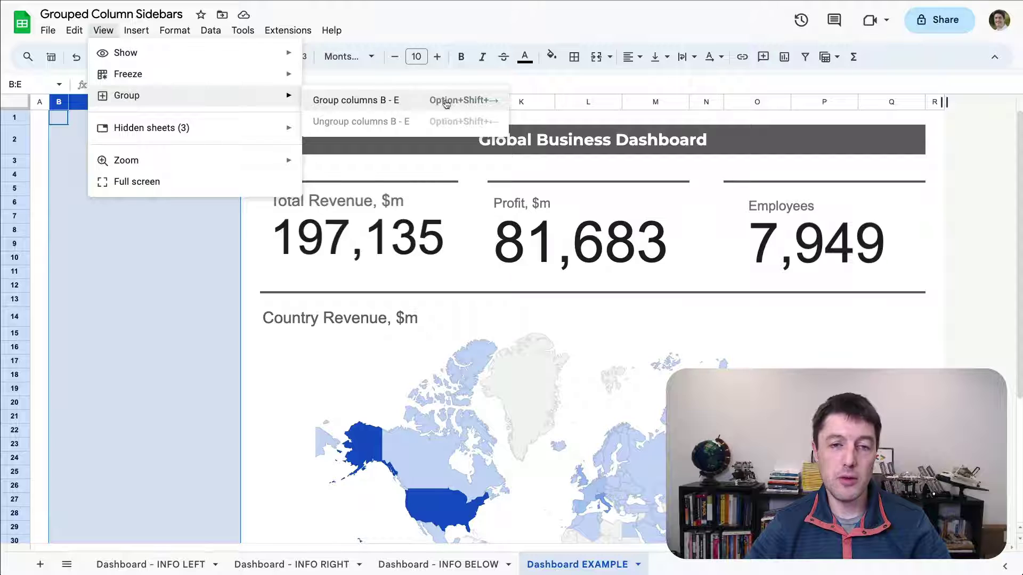
left_click(410, 103)
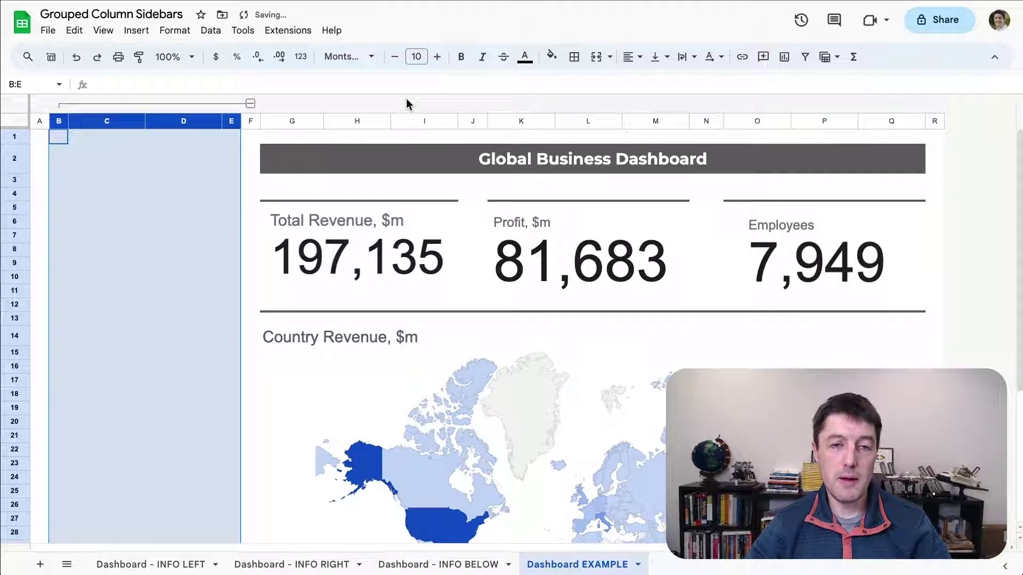
left_click(250, 104)
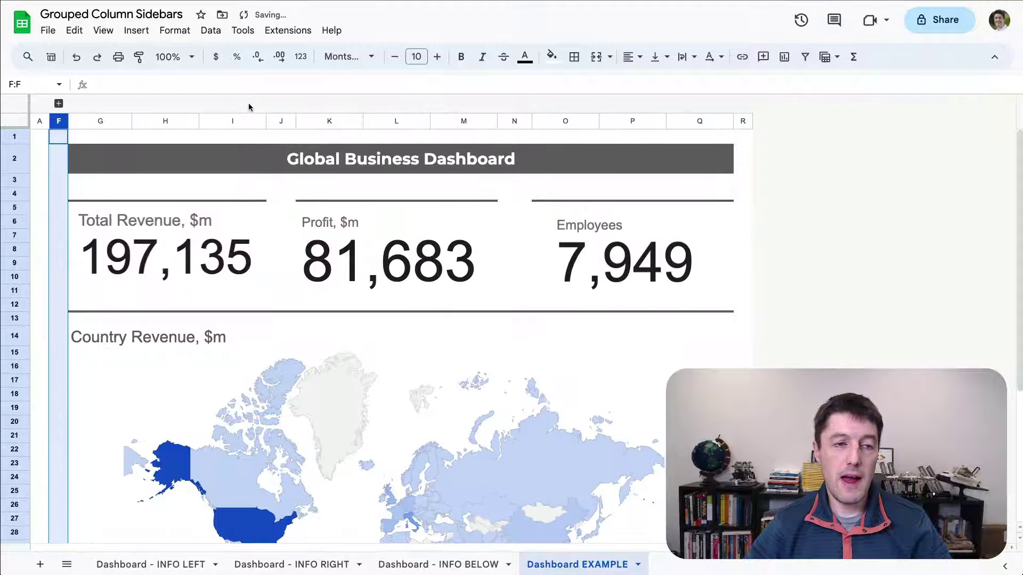
left_click(59, 104)
left_click(251, 103)
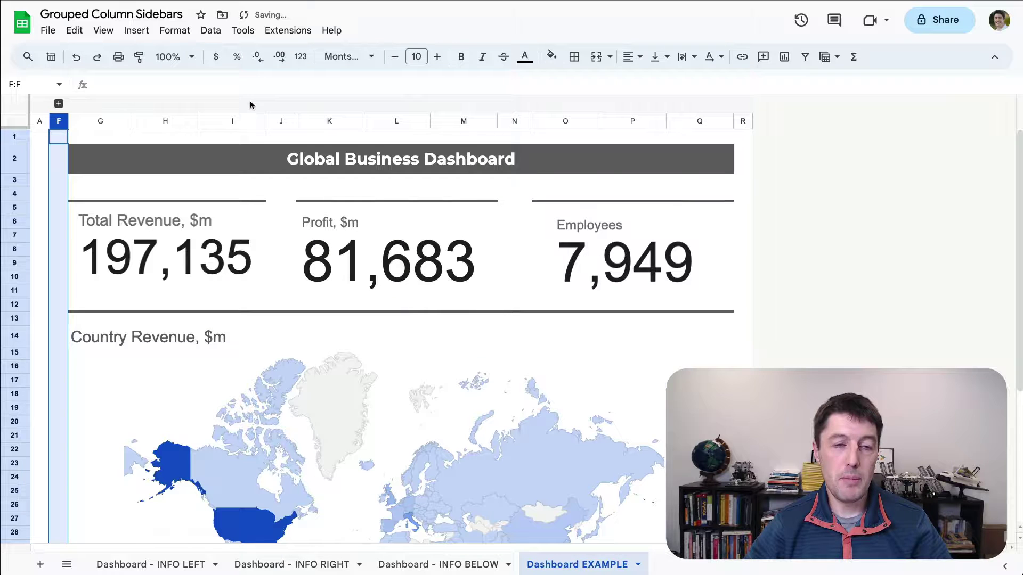
left_click(59, 104)
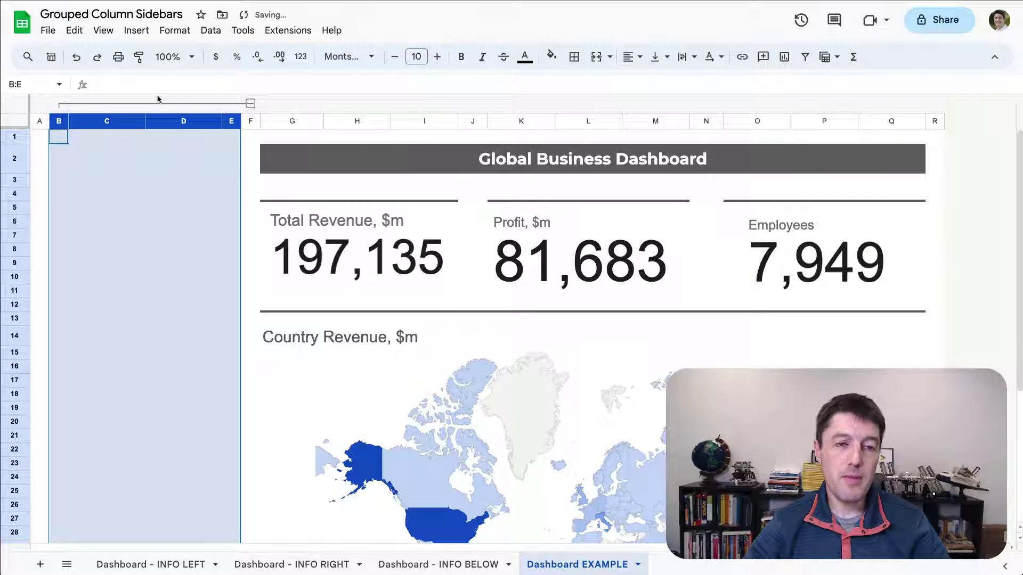
- Move the B–E column group's +/- button to the left from its right-click menu
left_click(250, 103)
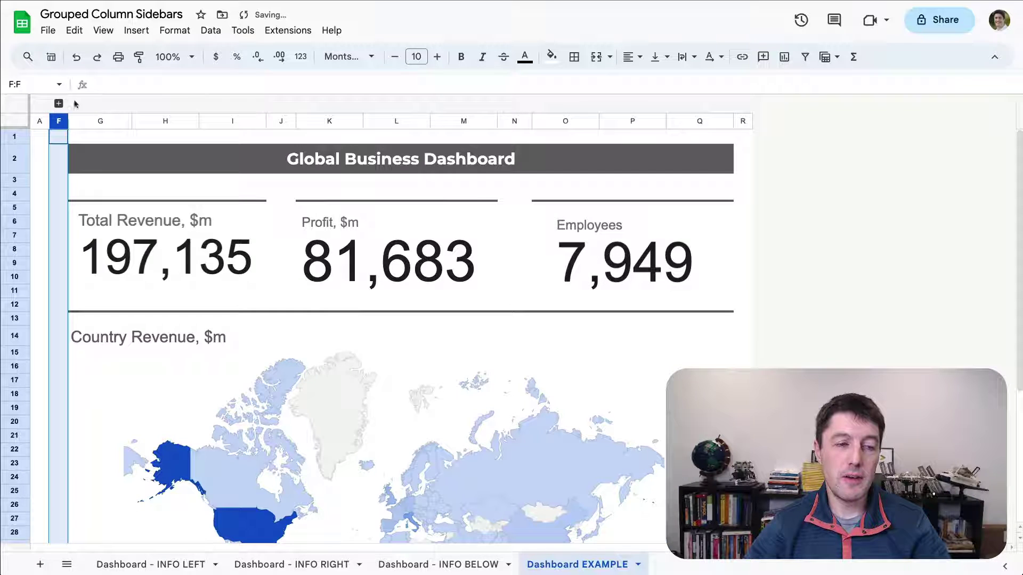
left_click(44, 136)
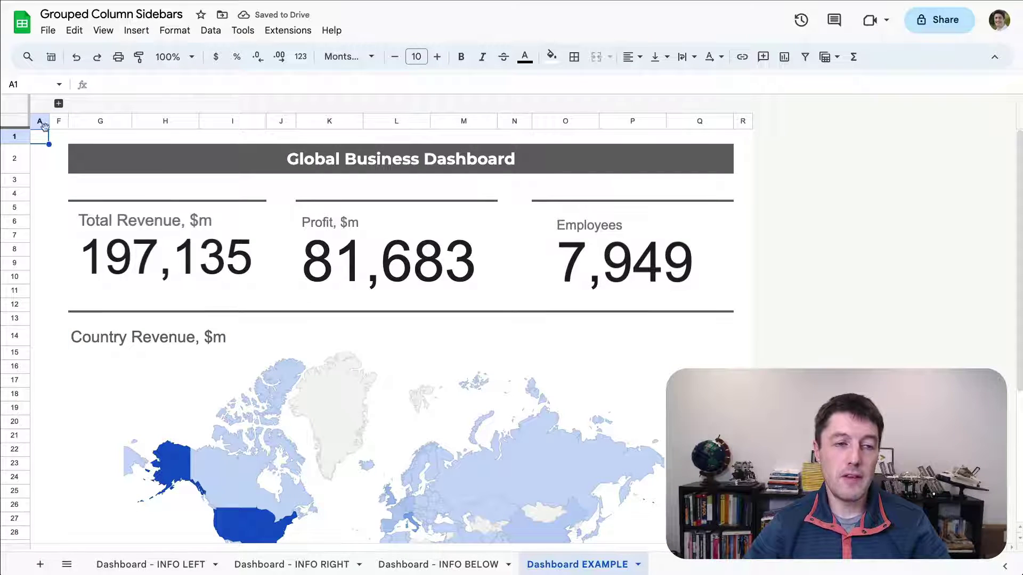
left_click(58, 103)
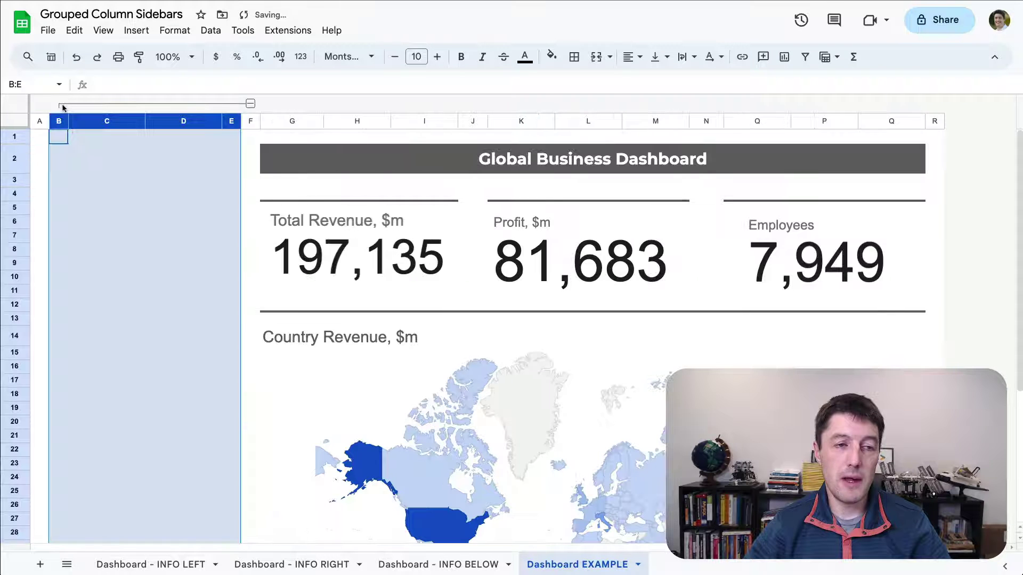
right_click(257, 106)
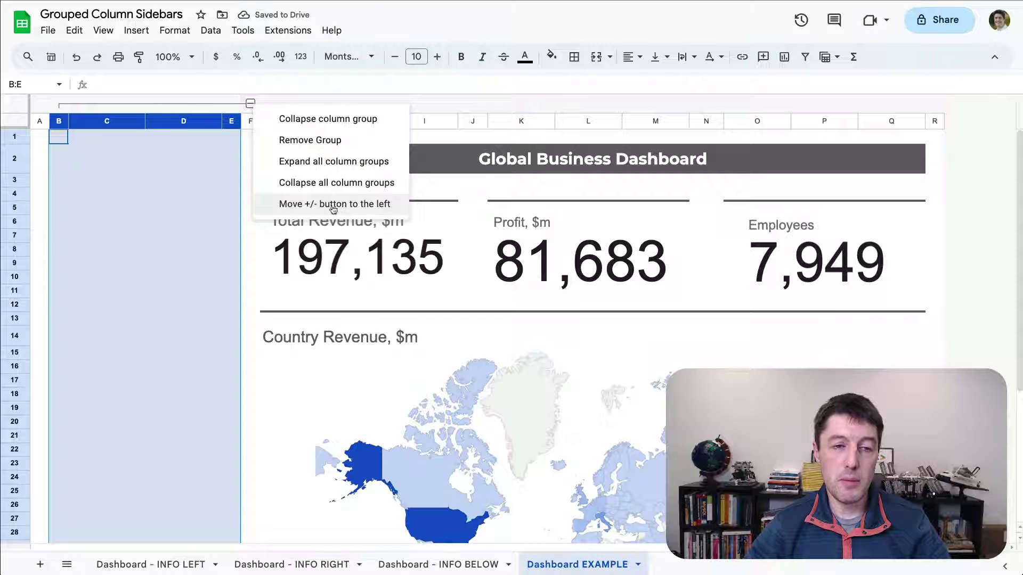
left_click(374, 210)
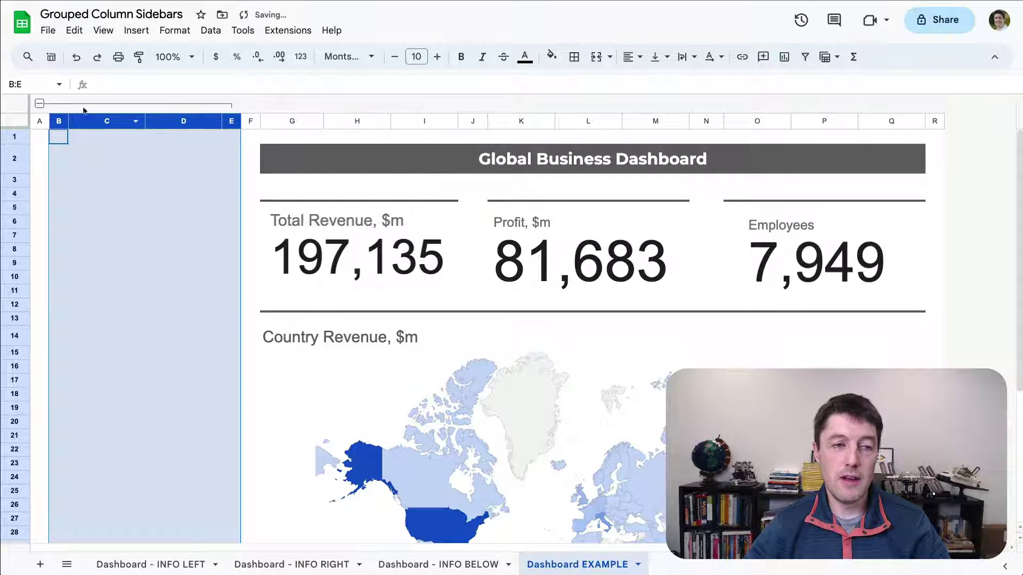
- Test the left-hand toggle by collapsing and expanding the sidebar, then select C1
left_click(40, 104)
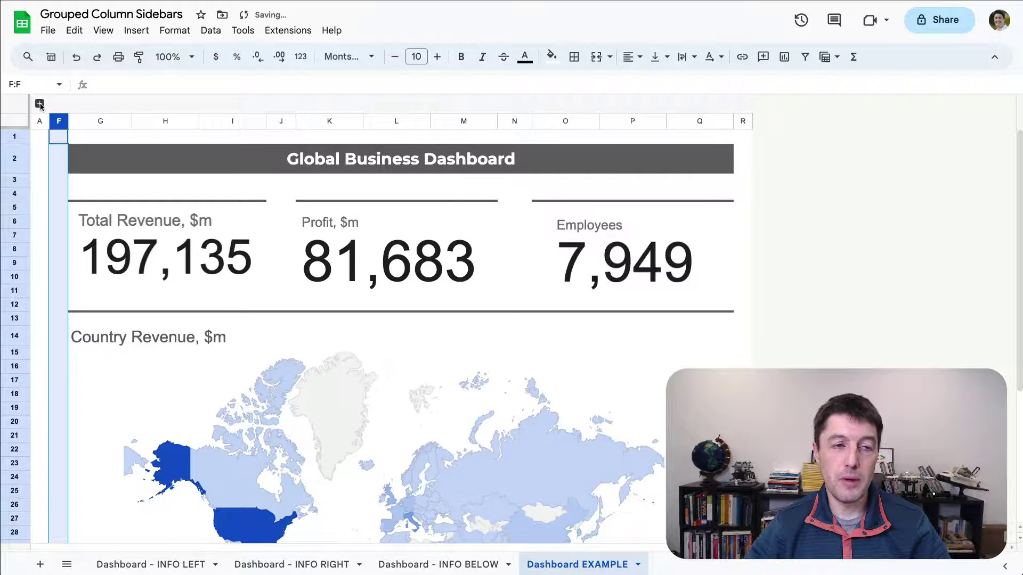
left_click(39, 103)
left_click(40, 104)
left_click(43, 141)
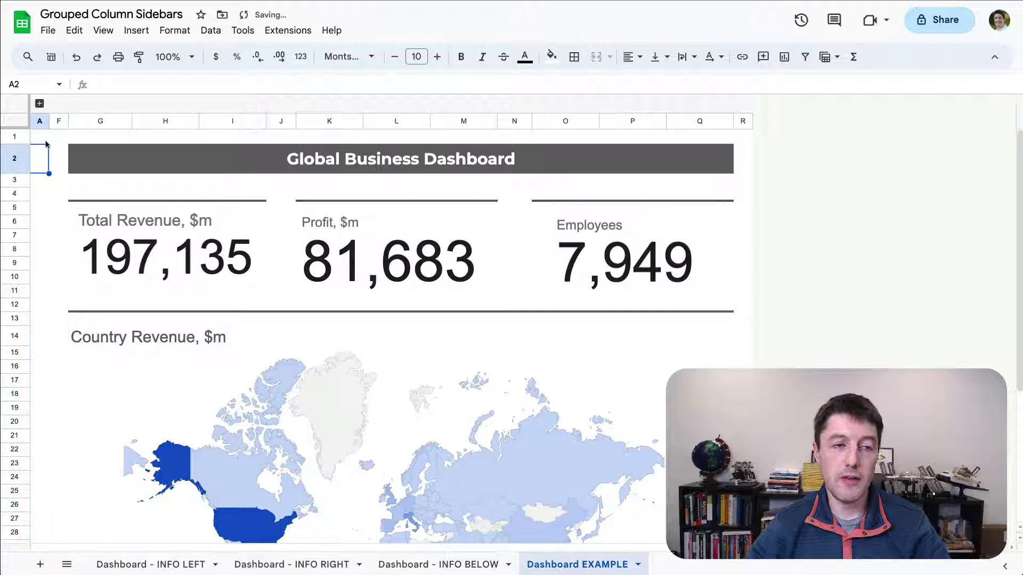
left_click(39, 103)
left_click(97, 140)
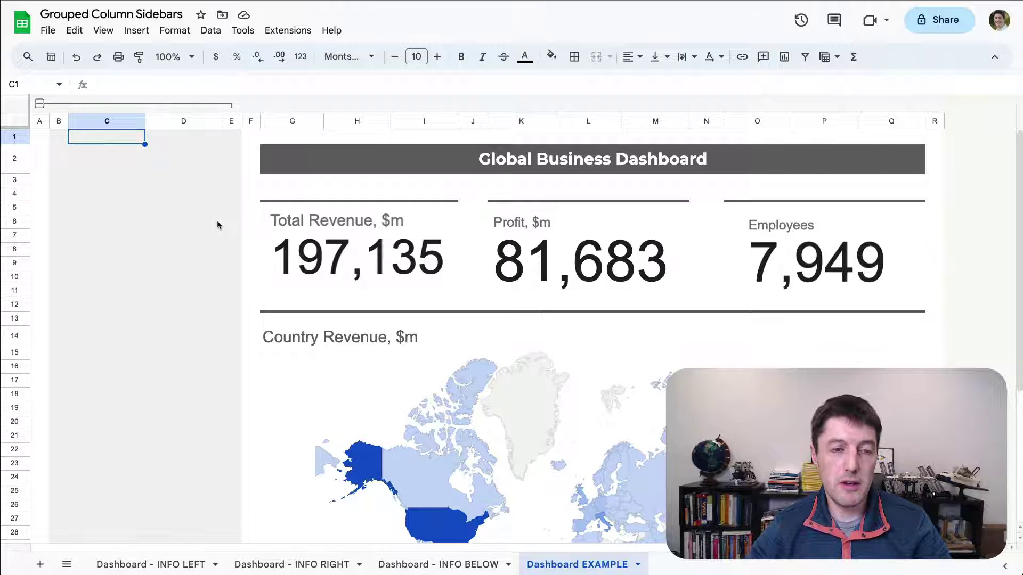
- Paste the Dashboard Info block into C1, widen column D for the links, and test the toggle
type("Dashboard Info Dashboard\tThis tab Data\tData for Geo chart Settings\tData for line chart Staging\tData for scorecard charts  Data Sources (1) Total Revenue/Profit https://www.example.com/profit_loss_statement (2) Employees from HR Tracker https://www.example.com/employees_hr_tracker_2023  Notes  Sheet created in December 2023 by Ben Collins For internal consumption only")
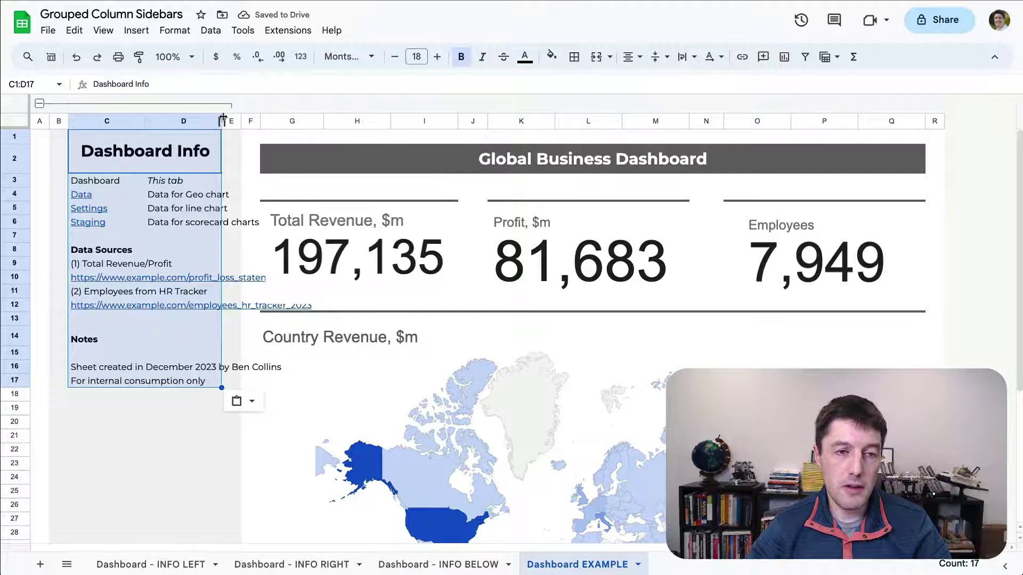
left_click_drag(222, 119, 315, 118)
left_click(142, 154)
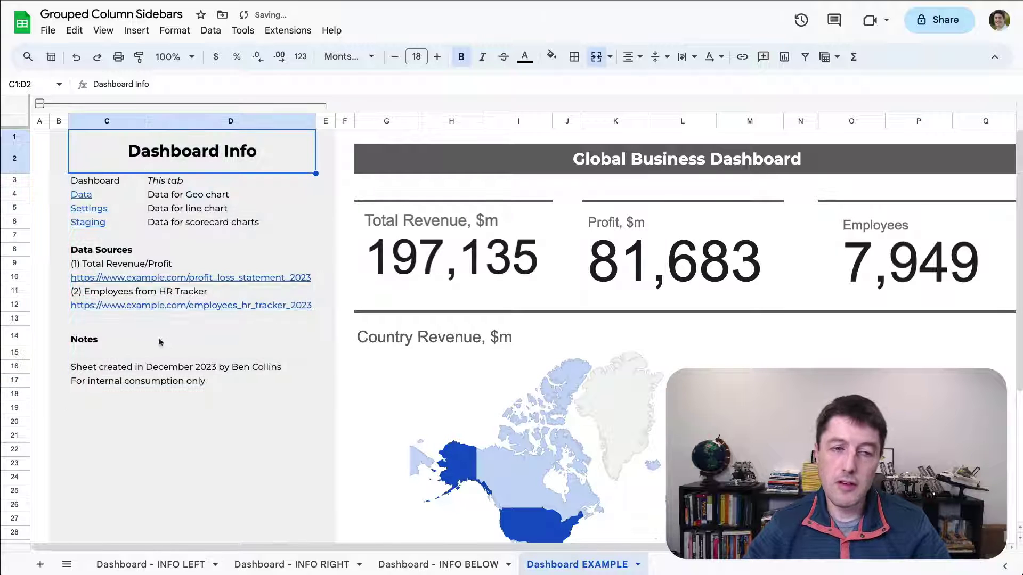
left_click(40, 104)
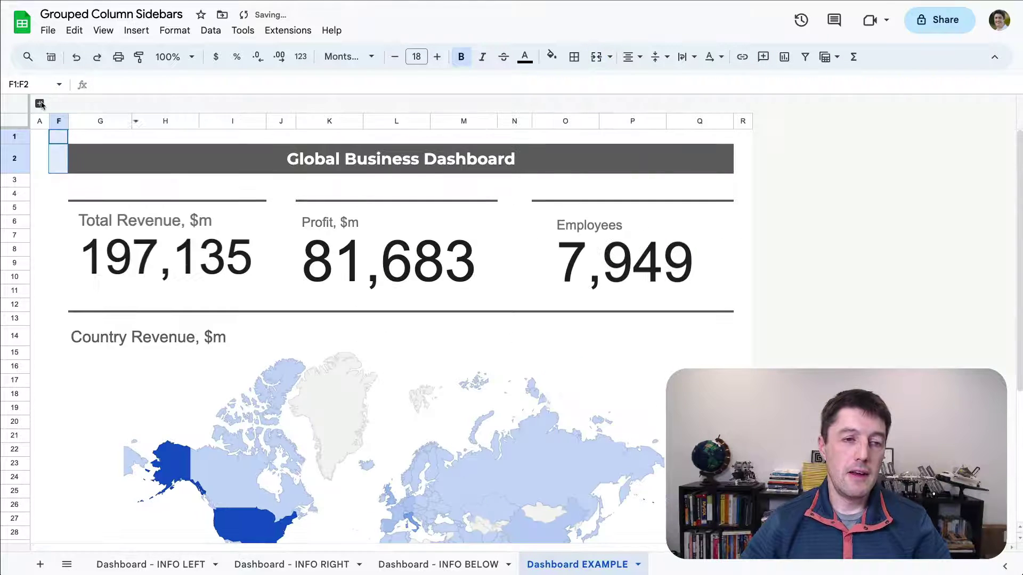
left_click(40, 103)
left_click(40, 103)
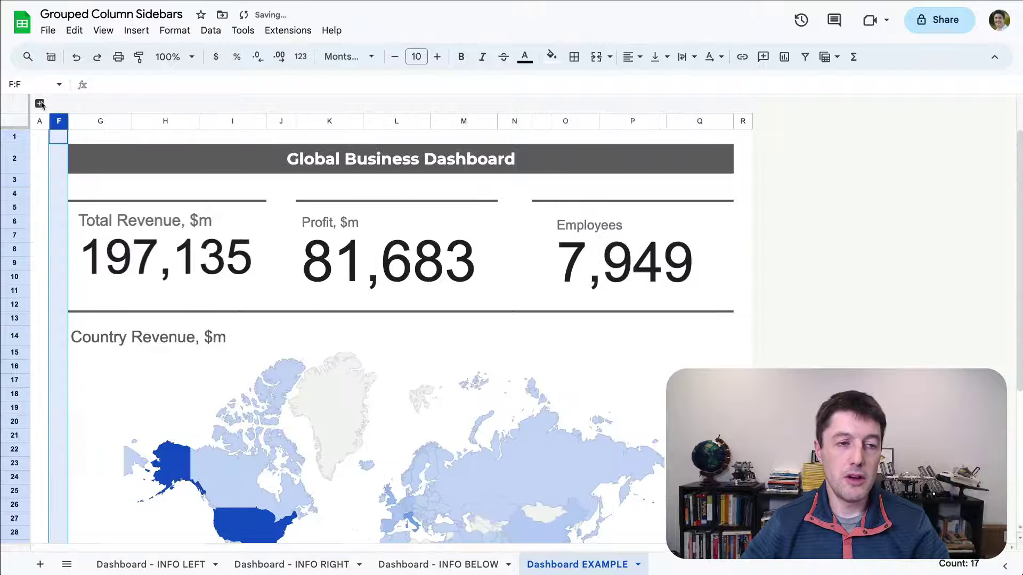
left_click(40, 103)
- Widen column A slightly and fill cells A1:A2 red
left_click(44, 138)
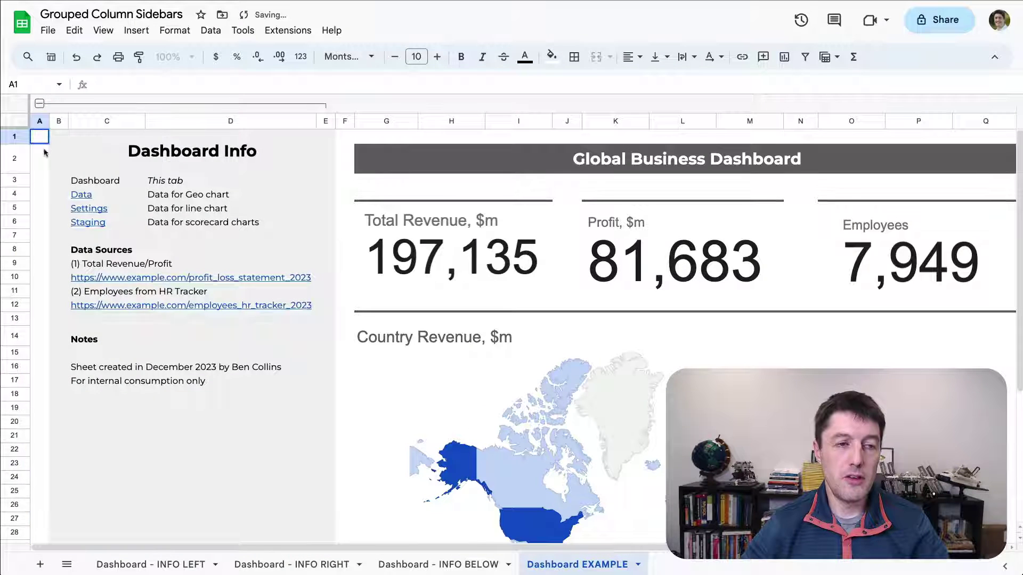
key("Down")
left_click(43, 138)
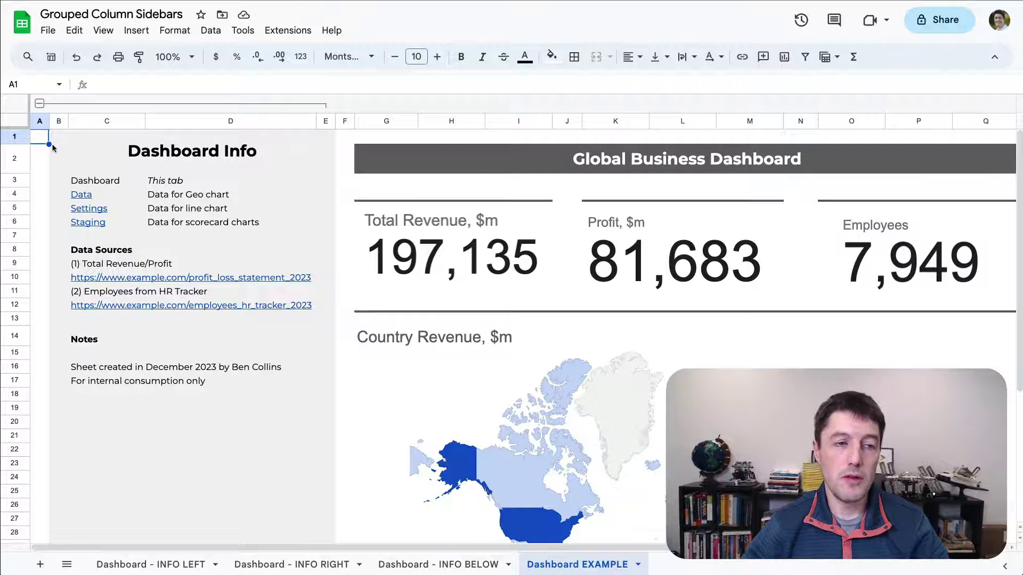
left_click_drag(49, 121, 53, 120)
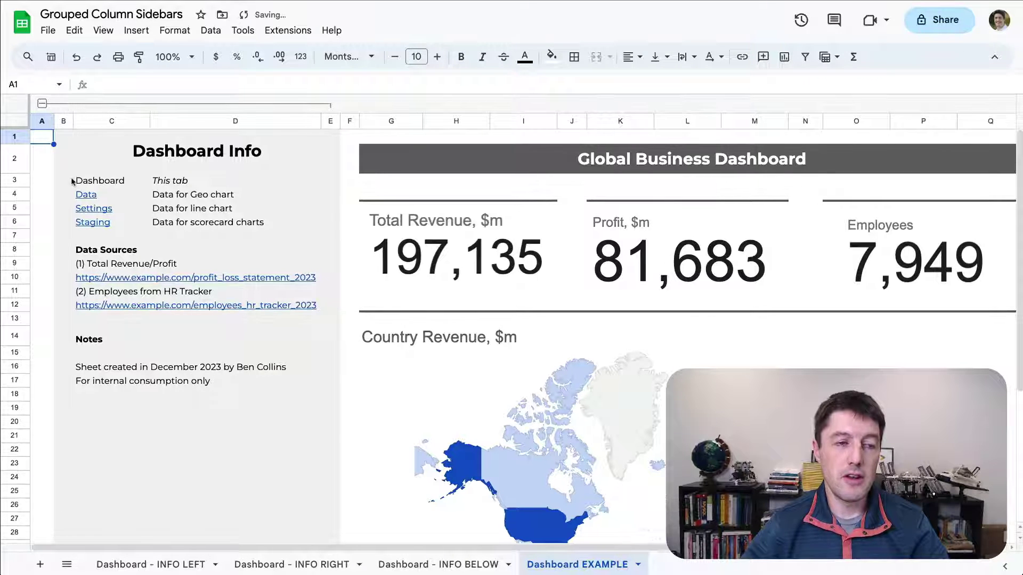
left_click(44, 148, "shift")
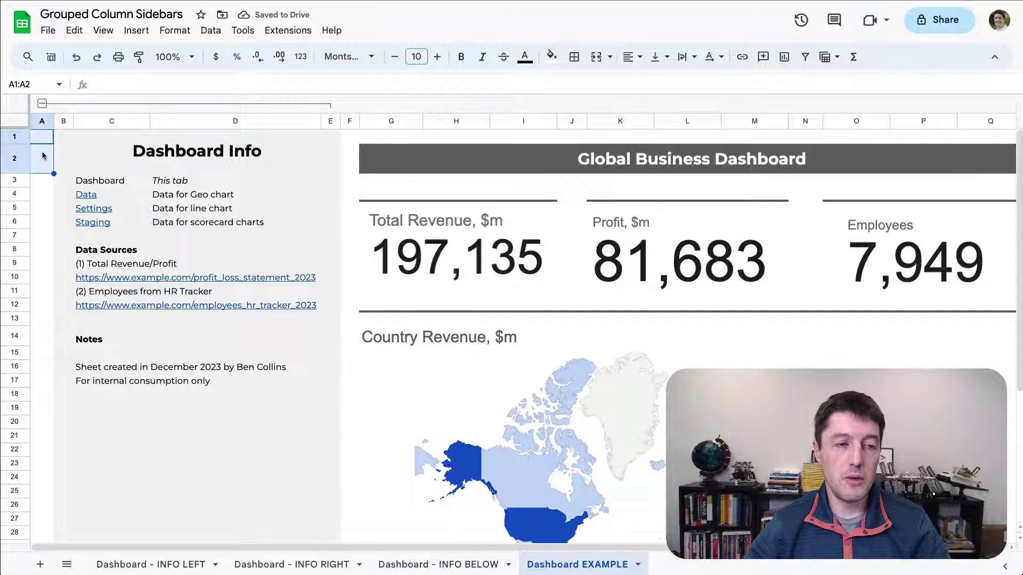
left_click(551, 56)
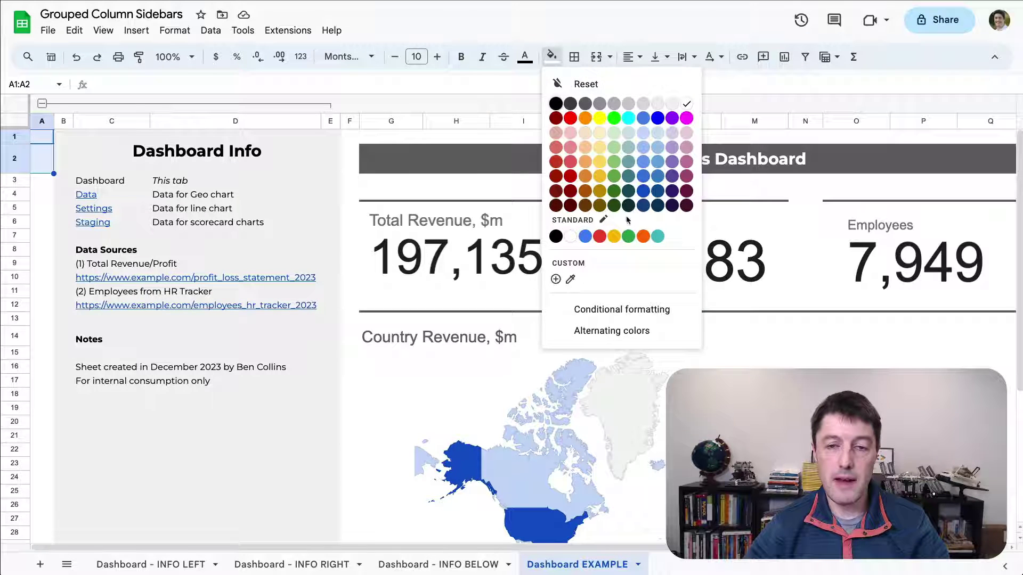
left_click(601, 236)
- Enter > in A1, rotated up, bold, white, 14-point and centred, as an arrow
left_click(52, 139)
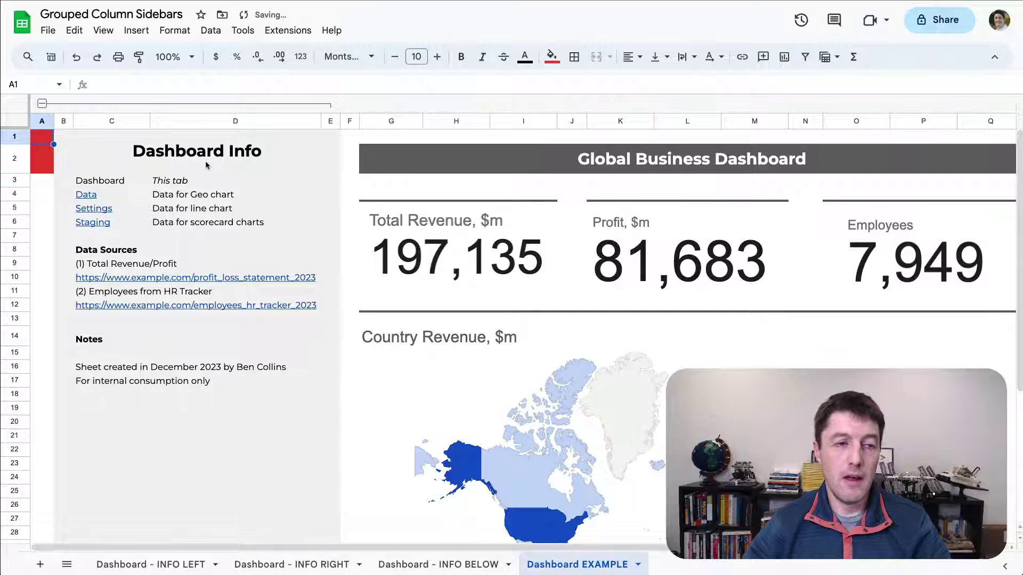
type(">")
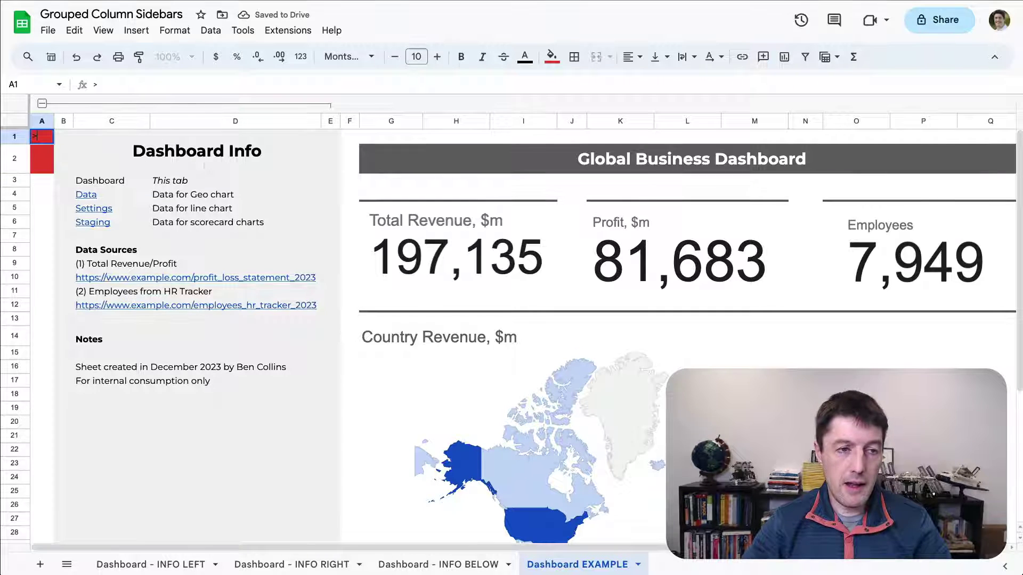
key("ctrl+Return")
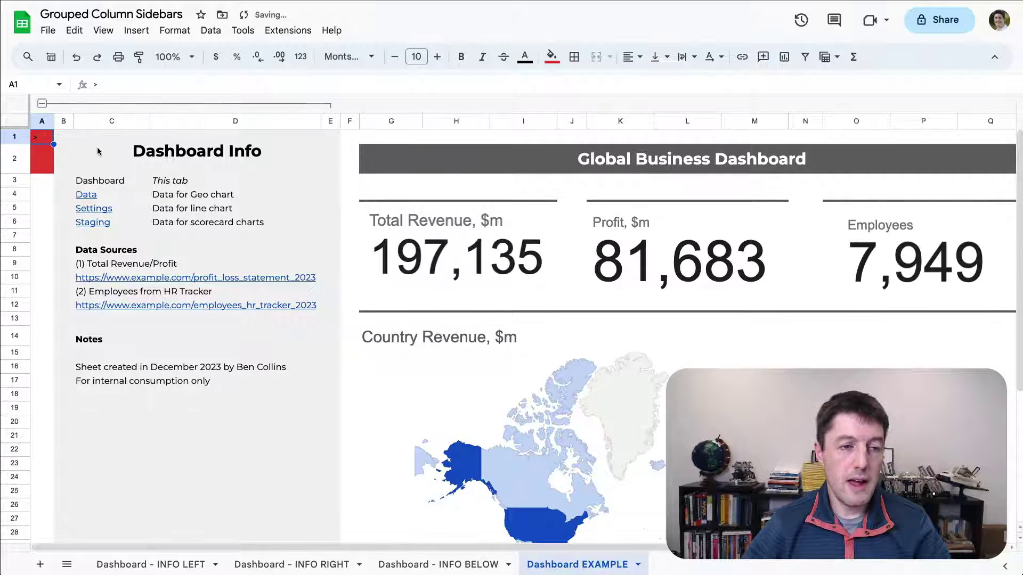
left_click(714, 56)
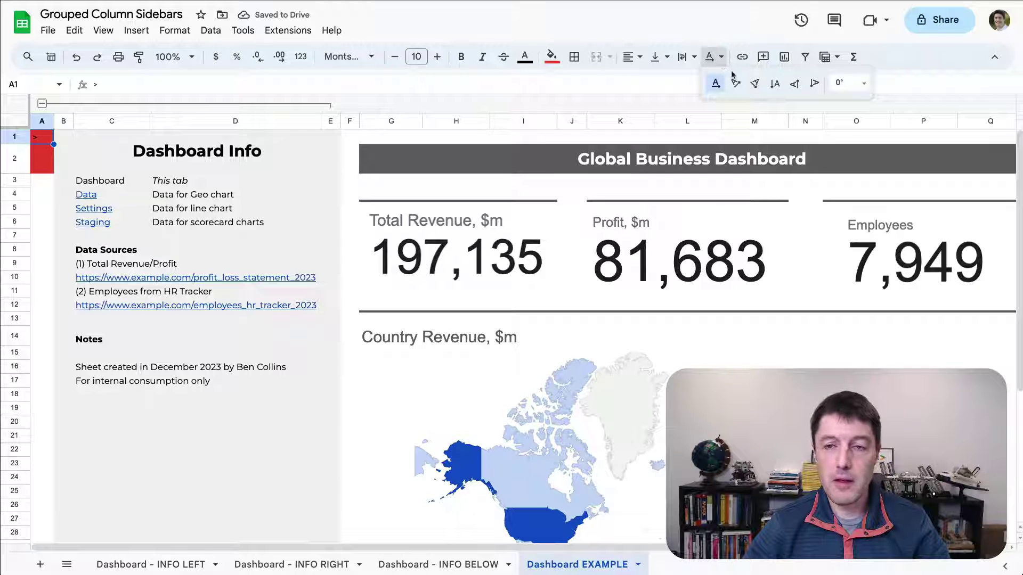
left_click(800, 87)
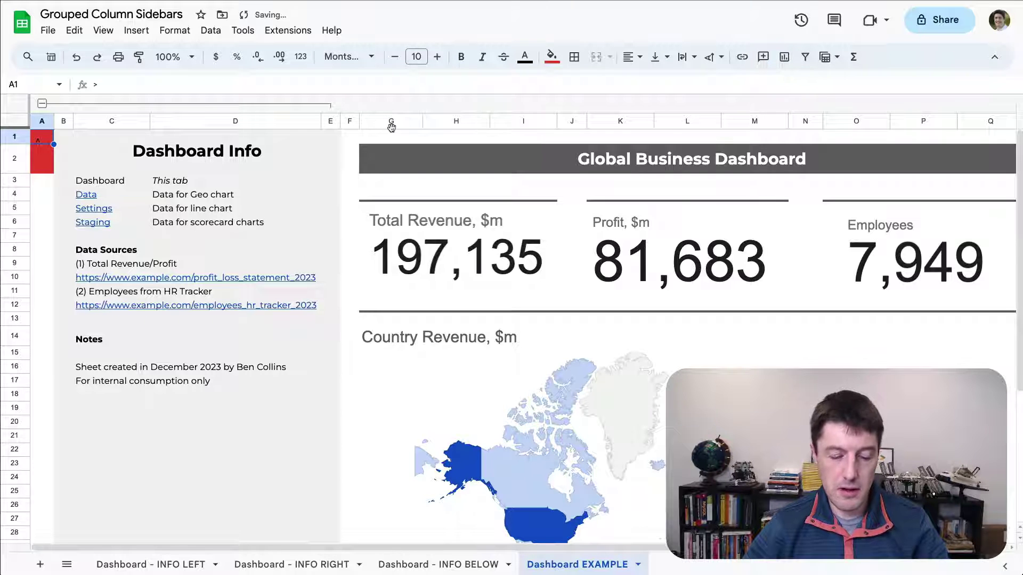
key("ctrl+b")
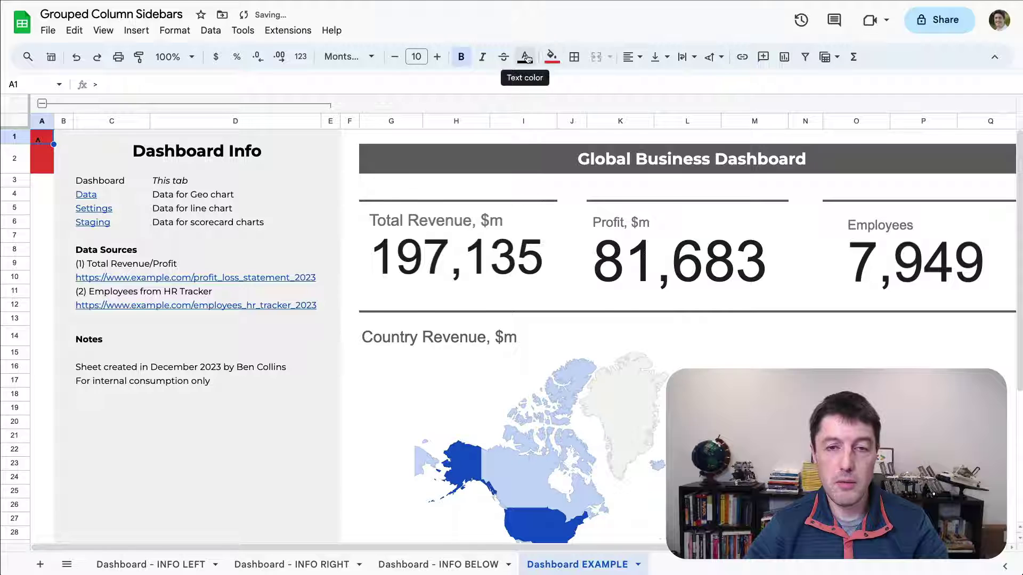
left_click(525, 57)
left_click(661, 102)
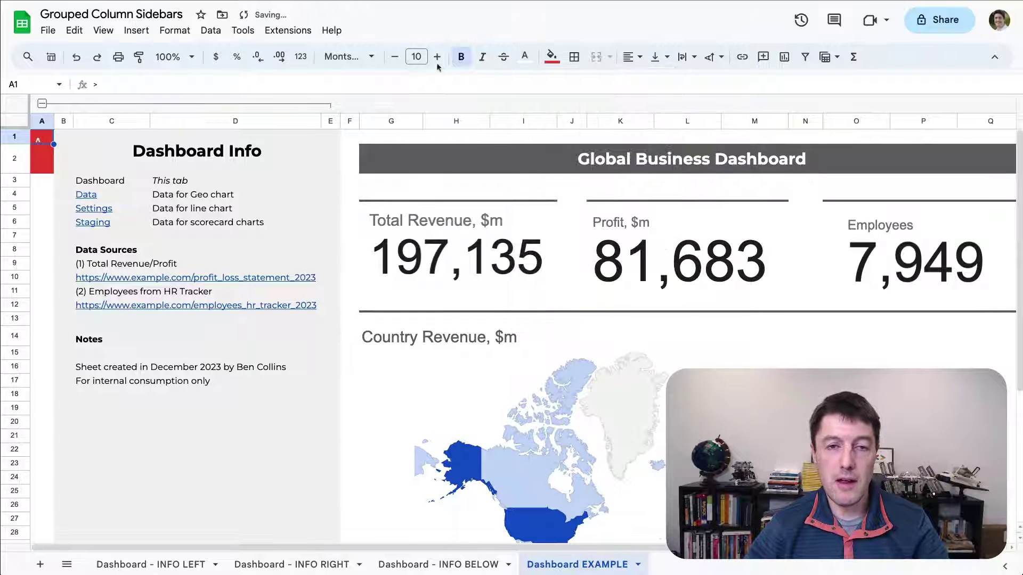
left_click(417, 57)
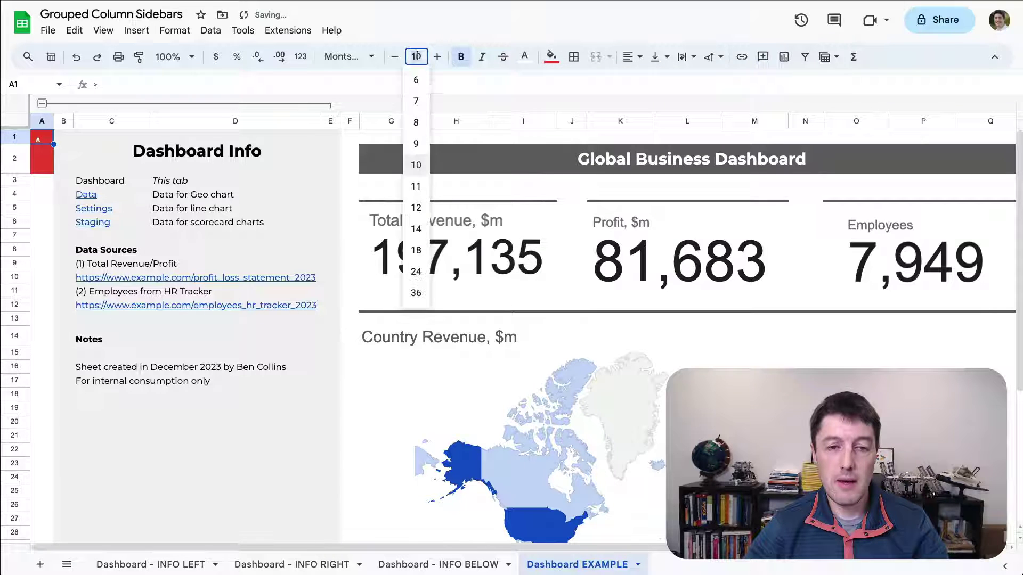
left_click(417, 229)
left_click(630, 56)
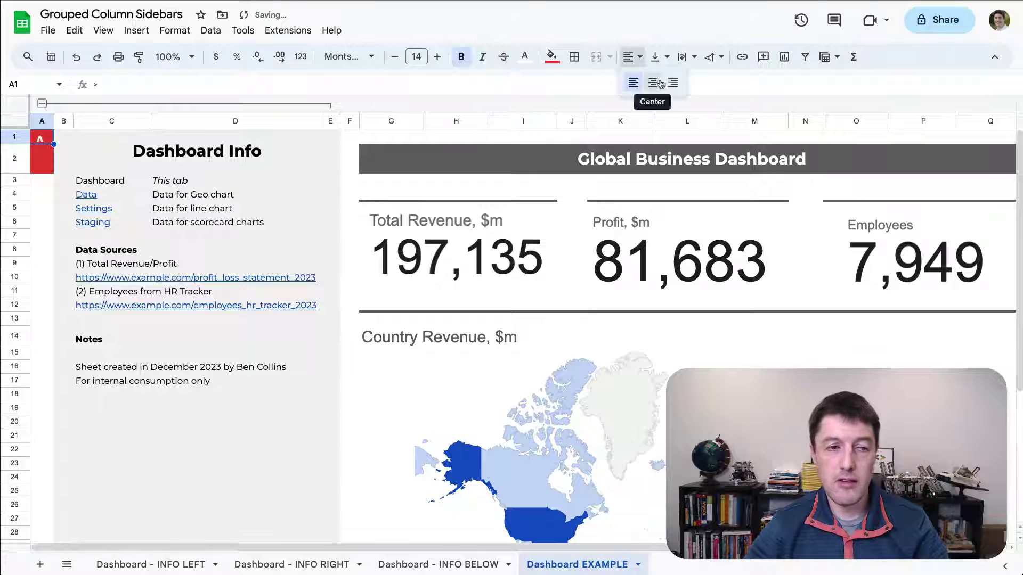
left_click(649, 79)
- Enter =CHAR(9432) in cell A2 to show a circled-i info icon
left_click(47, 159)
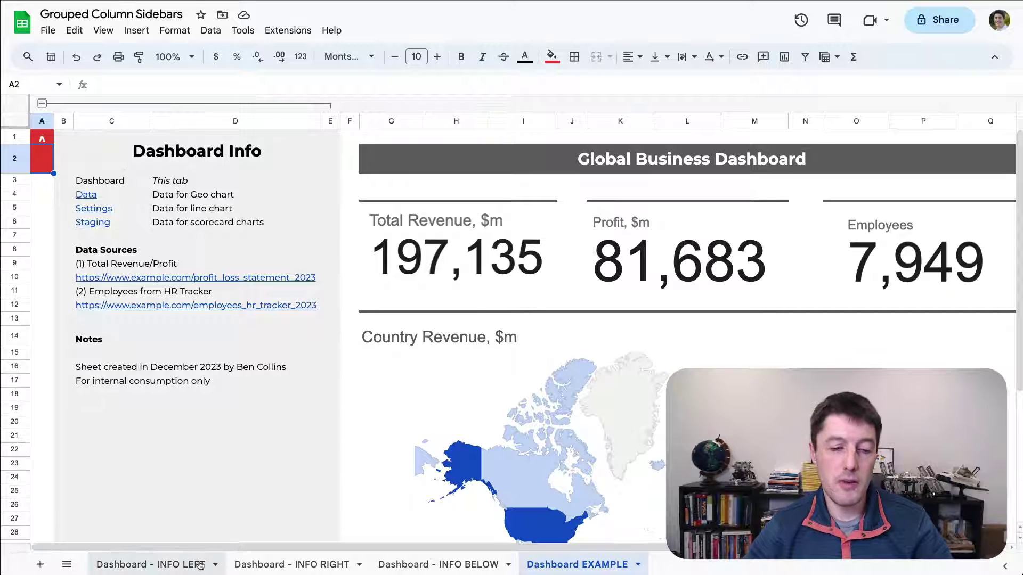
type("=CHAR(")
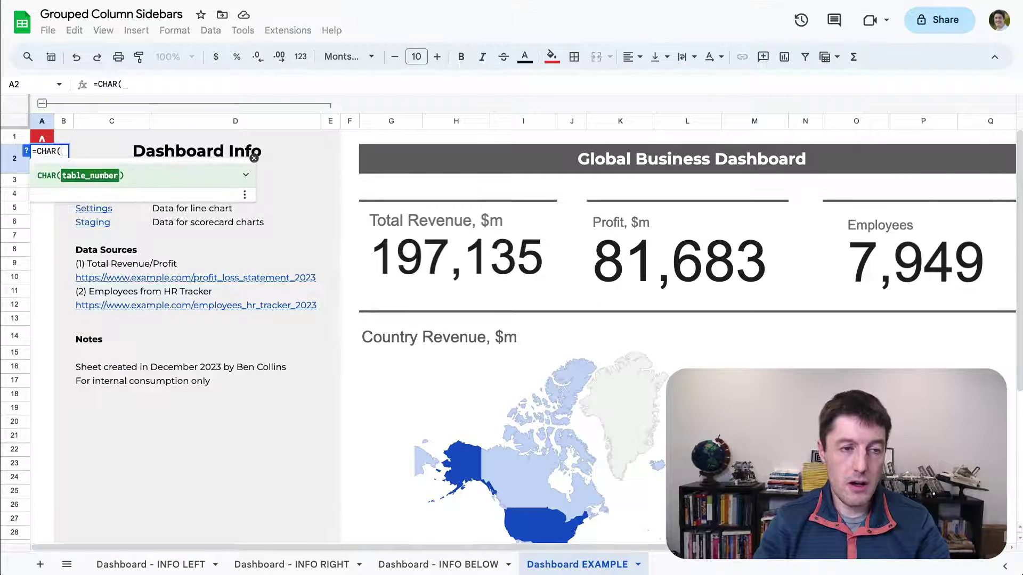
type("94)")
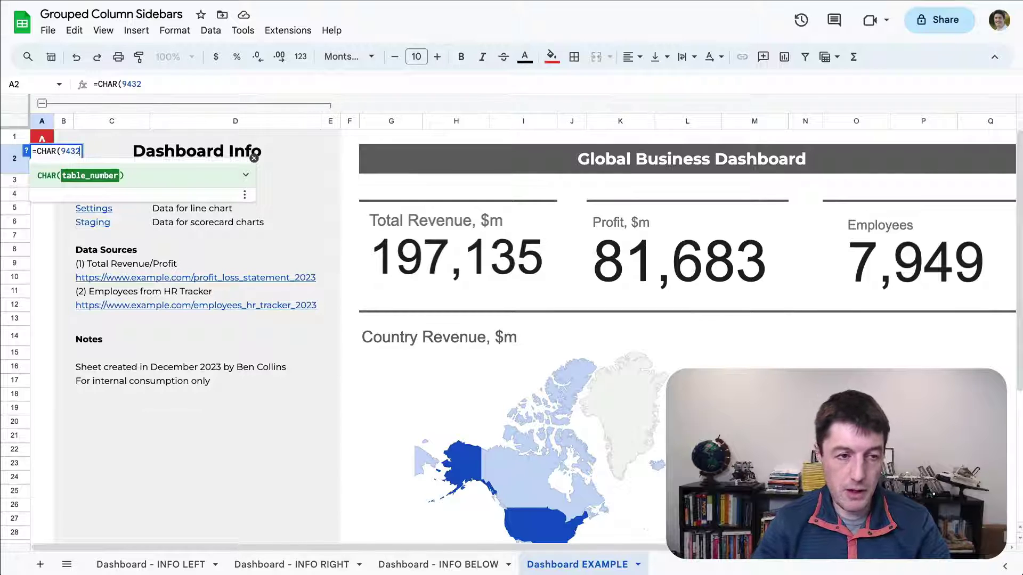
key("Return")
key("Up")
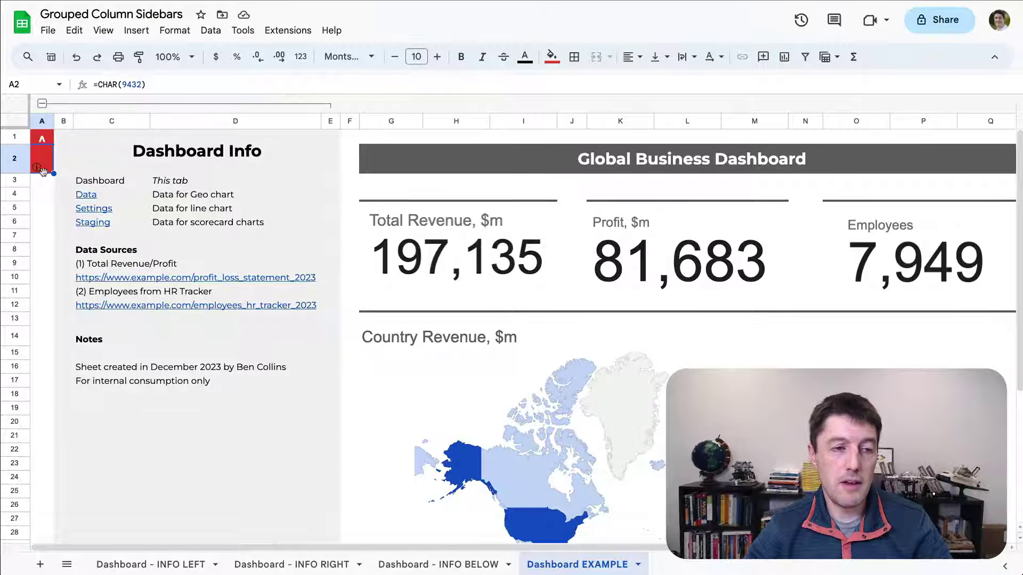
- Make A2's icon white, 18-point and bold, centred horizontally and middle-aligned vertically
left_click(533, 62)
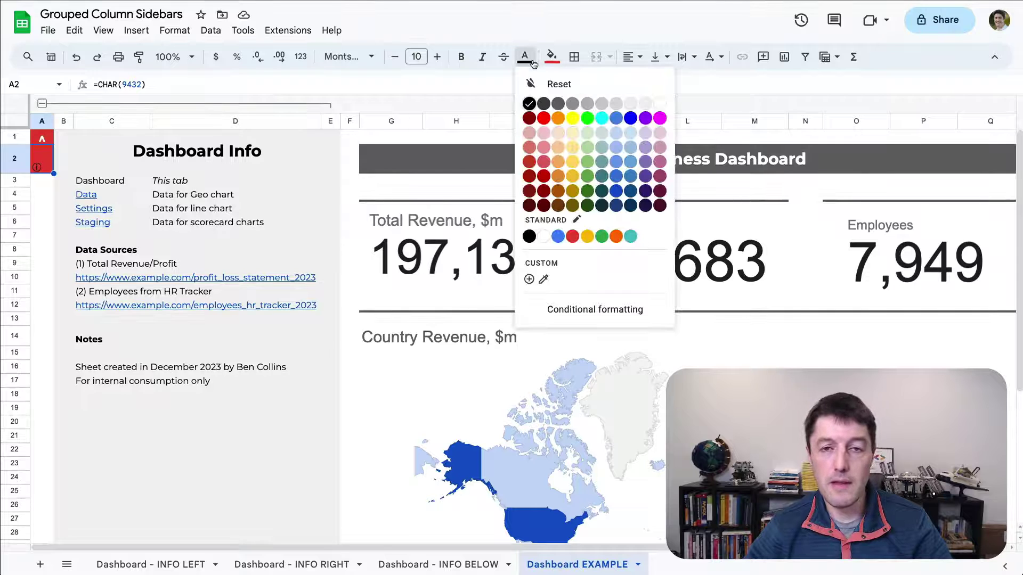
left_click(660, 104)
left_click(426, 54)
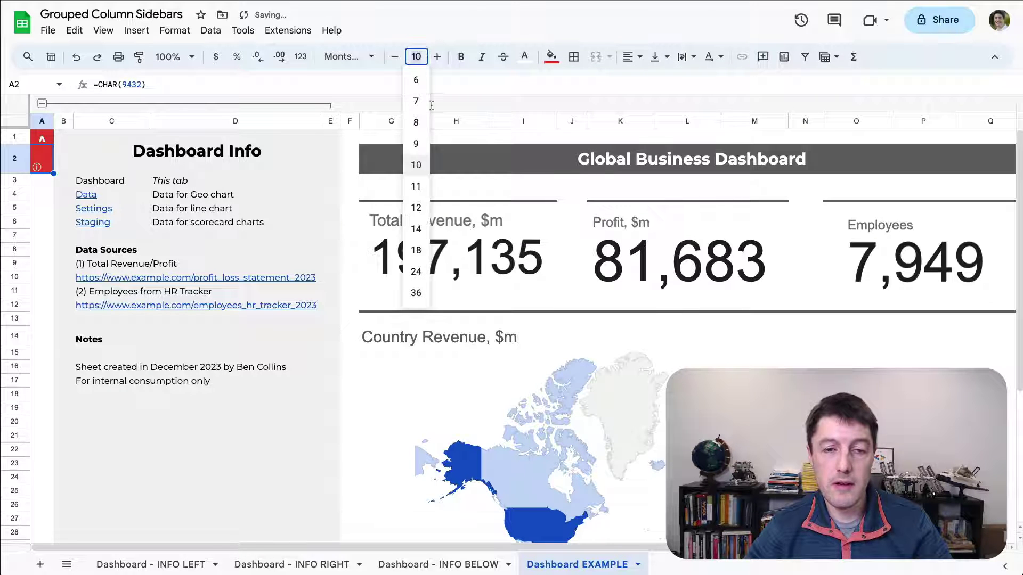
left_click(423, 249)
key("ctrl+b")
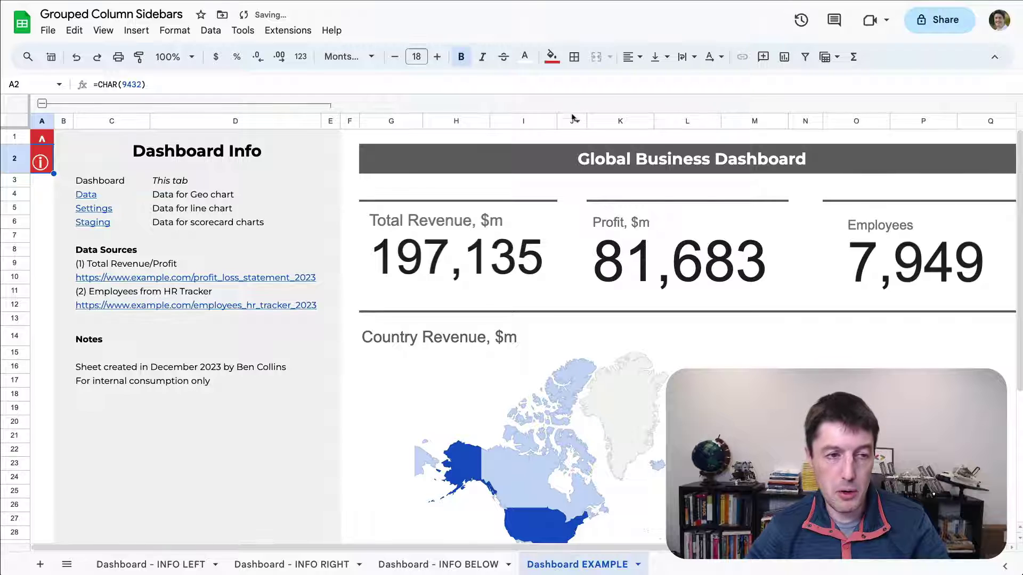
left_click(633, 56)
left_click(647, 84)
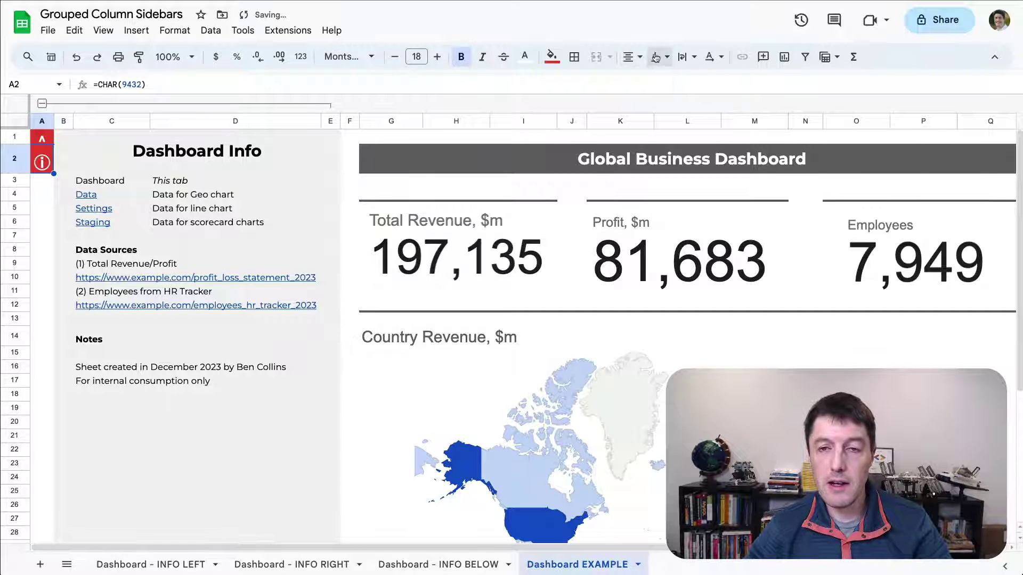
left_click(655, 57)
left_click(680, 83)
left_click(49, 197)
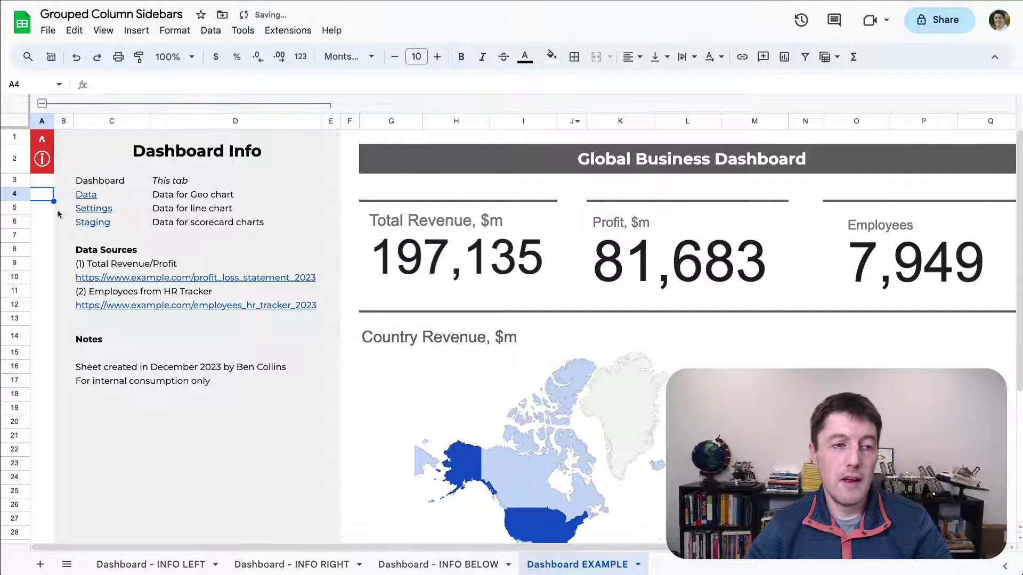
left_click(40, 160)
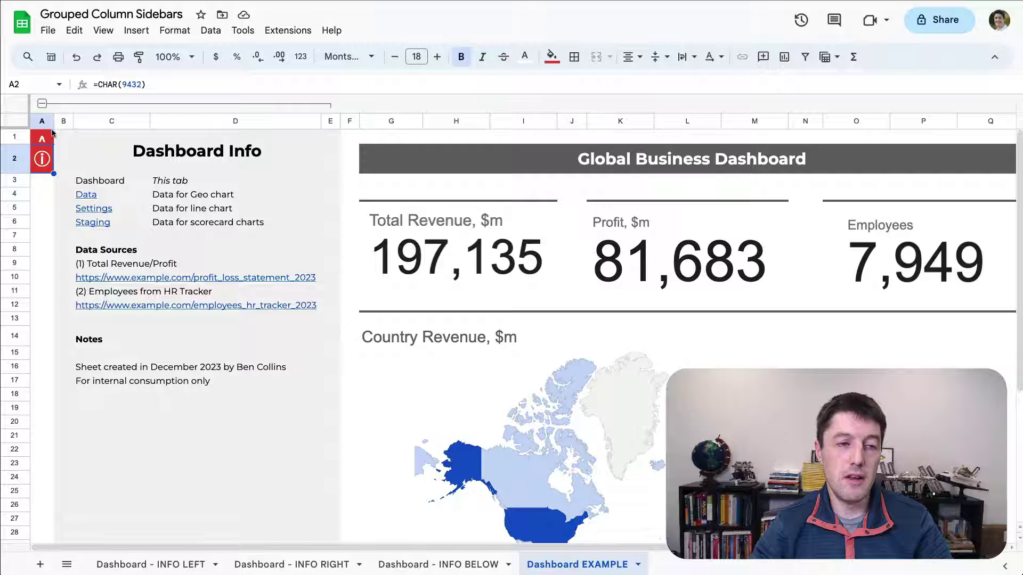
- Toggle the B–E sidebar group a few times and leave Dashboard Info collapsed beside the red icon column
left_click(44, 104)
left_click(71, 269)
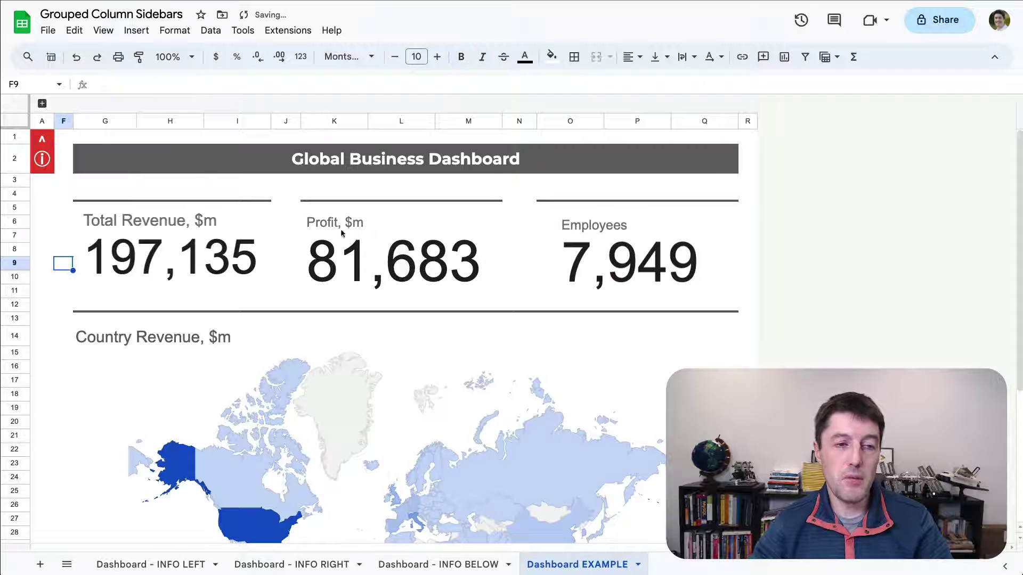
left_click(44, 103)
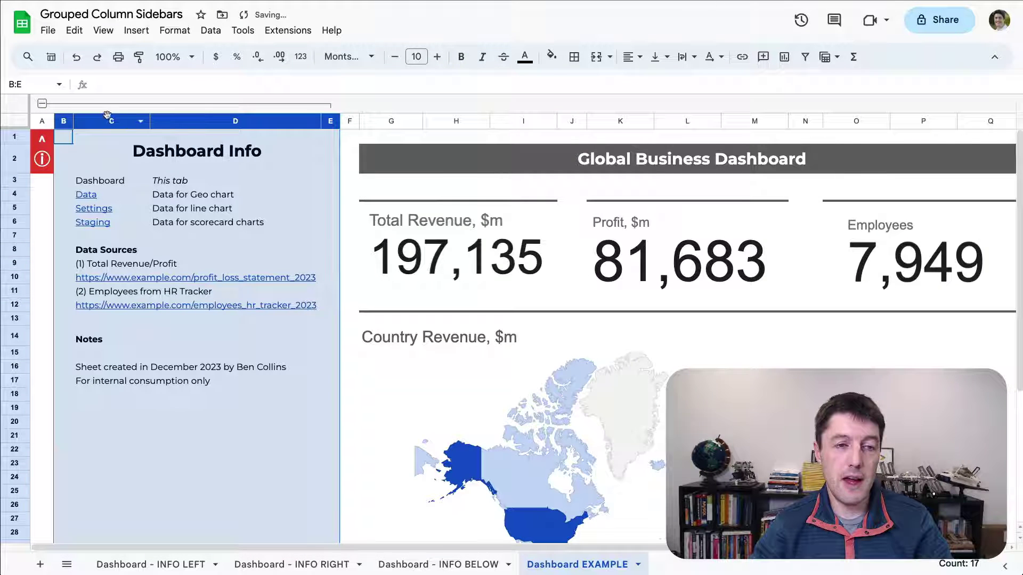
left_click(42, 104)
left_click(433, 138)
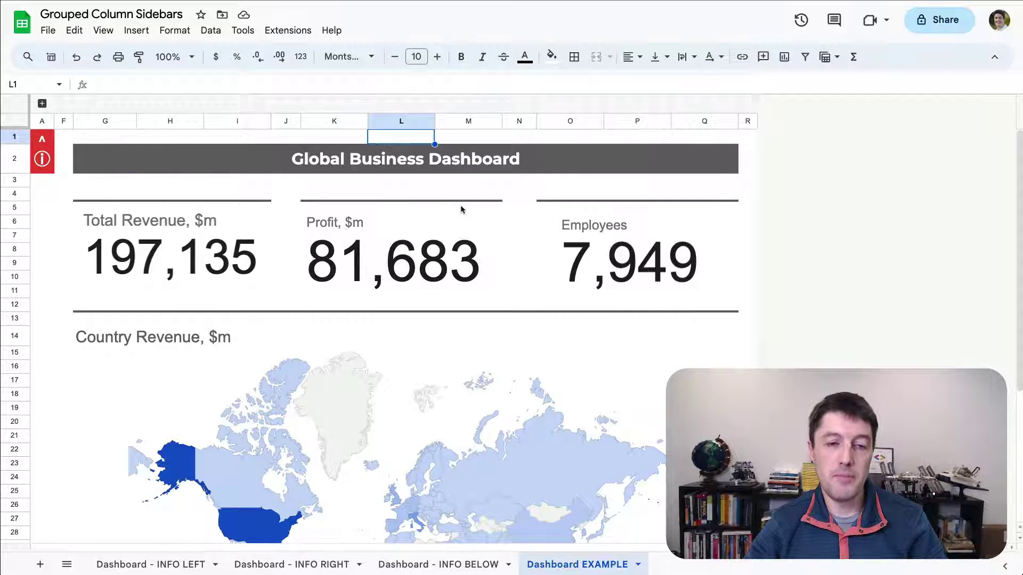
scroll(460, 208, "down", 3)
scroll(462, 209, "up", 3)
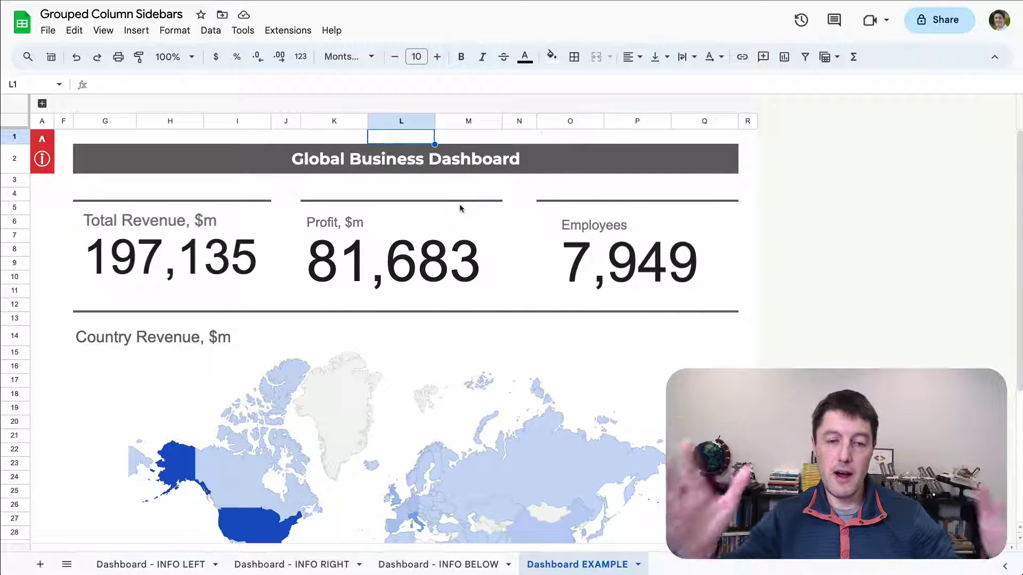
left_click(45, 104)
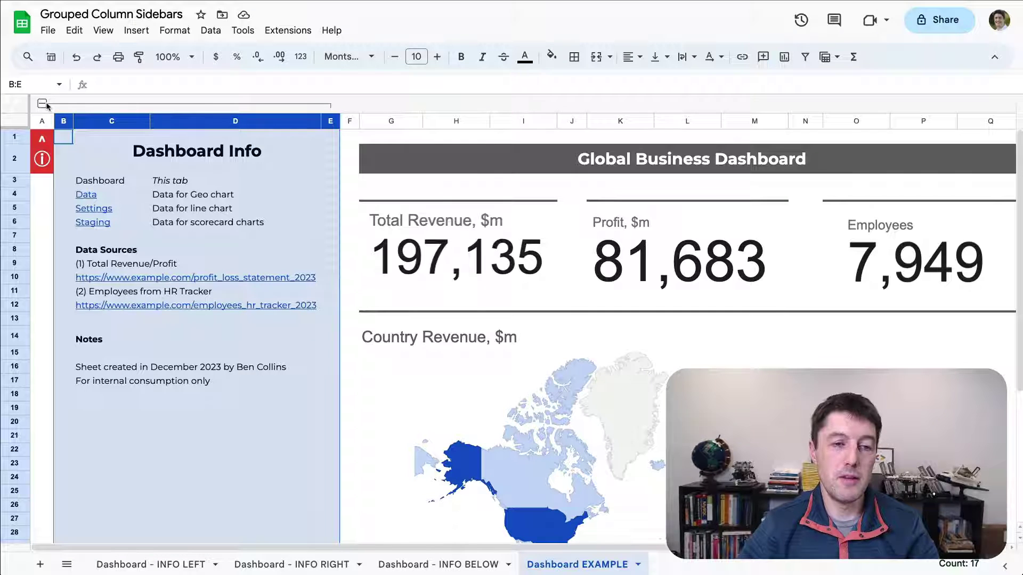
left_click(45, 104)
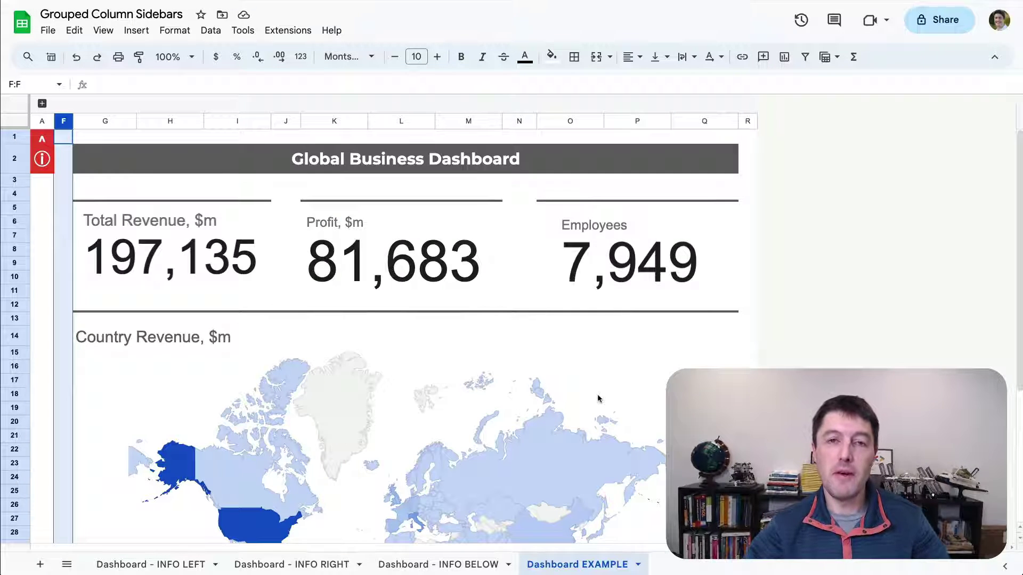